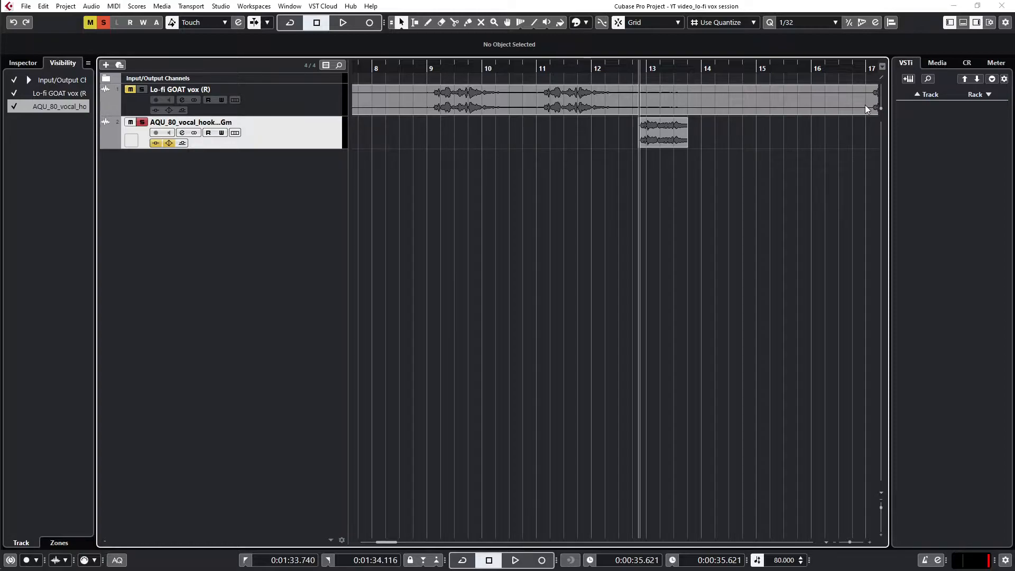
- Play the soloed AQU_80_vocal_hook clip, and the Lo-fi GOAT vox track soloed from just after bar 9, for comparison
key("space")
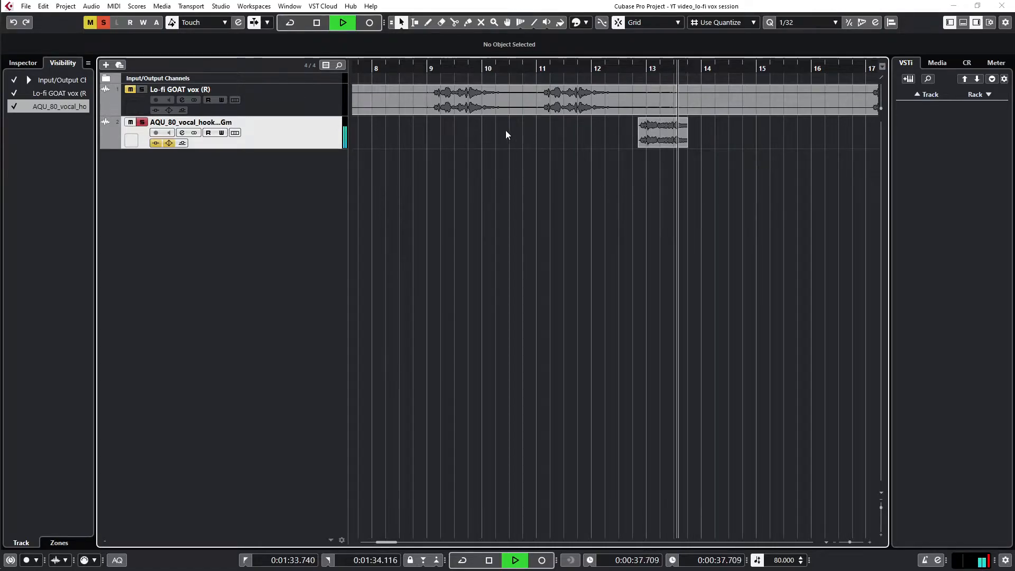
key("space")
left_click(315, 99)
left_click(439, 126)
key("space")
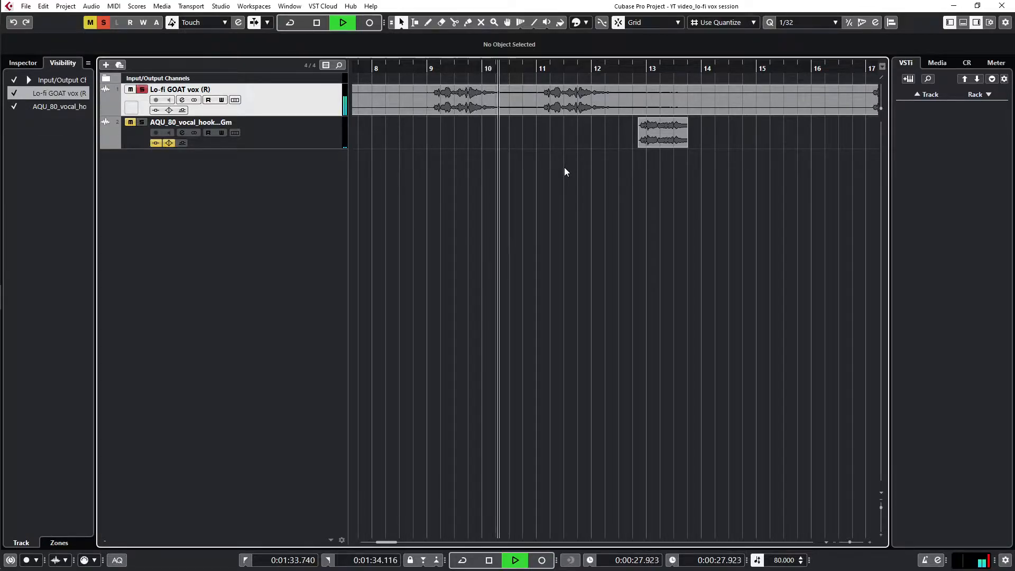
key("space")
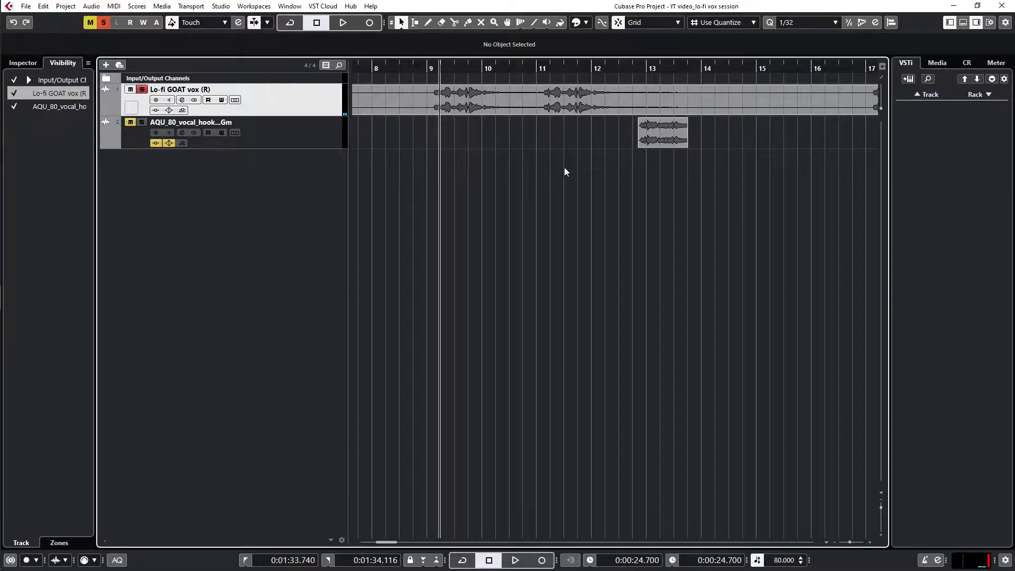
- Place the playback cursor at the start of the vocal hook clip and solo the AQU_80_vocal_hook track instead of Lo-fi GOAT vox
left_click(639, 170)
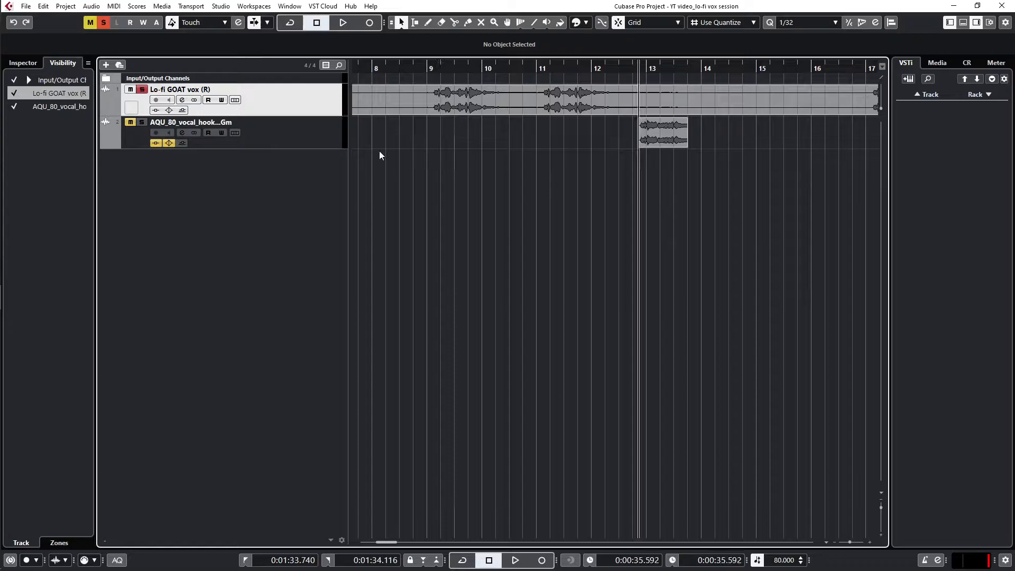
left_click(141, 90)
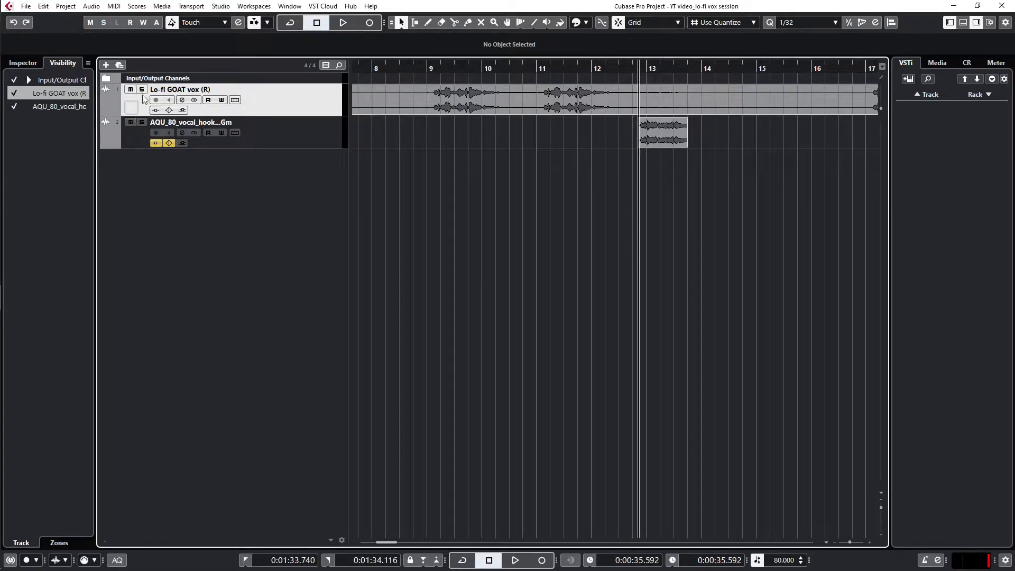
left_click(307, 146)
left_click(142, 122)
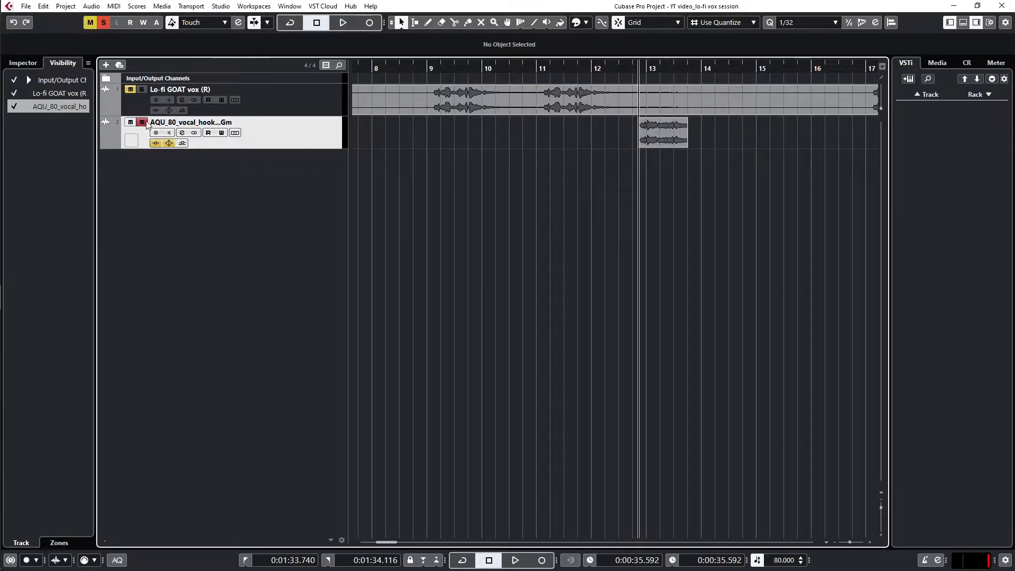
- Open the channel settings of the AQU_80_vocal_hook track and place the window below the audio clips
left_click(182, 133)
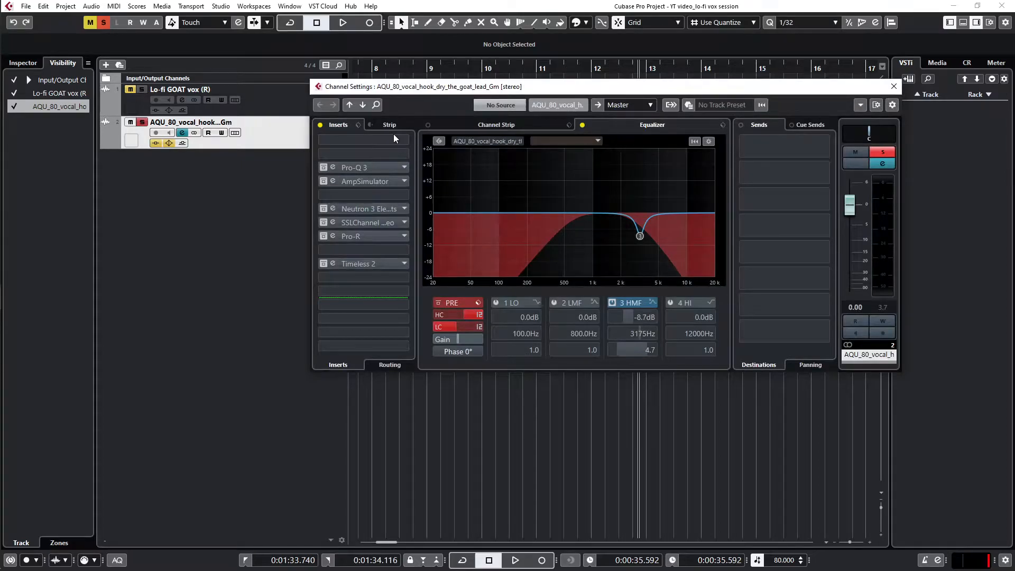
left_click_drag(430, 93, 429, 62)
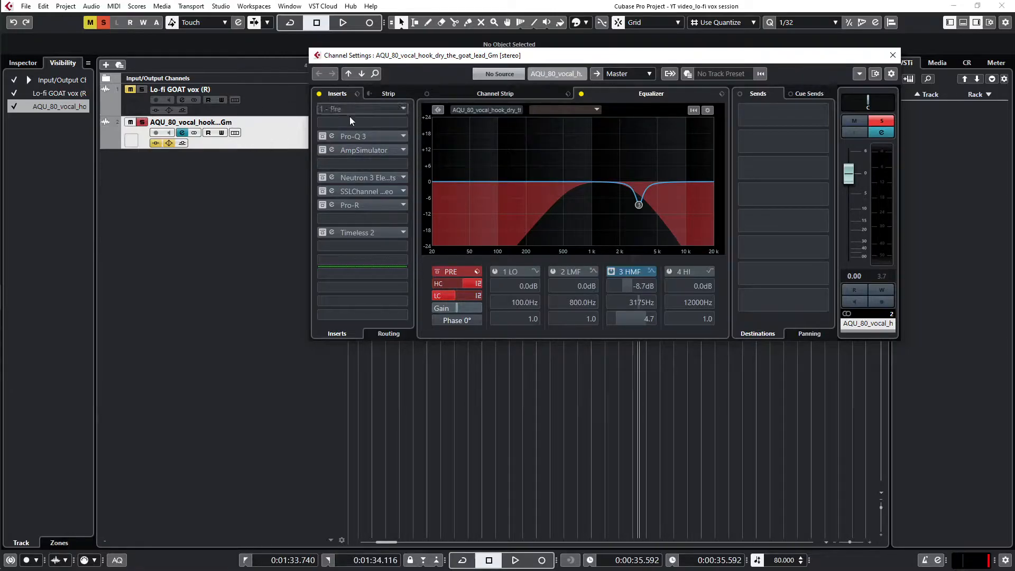
left_click_drag(521, 56, 584, 215)
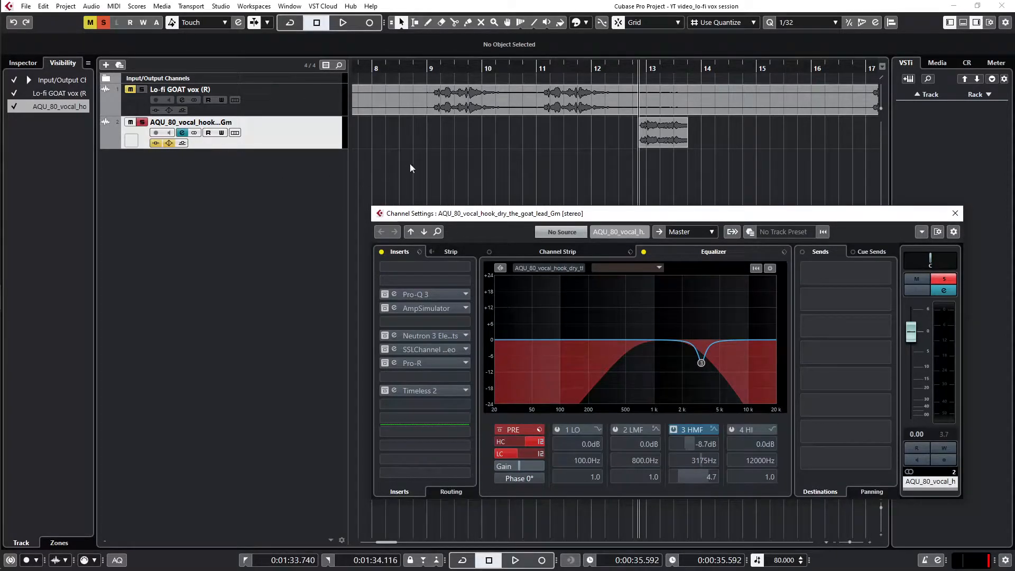
- Play the vocal hook from its start with all insert effects still bypassed
key("space")
key("space")
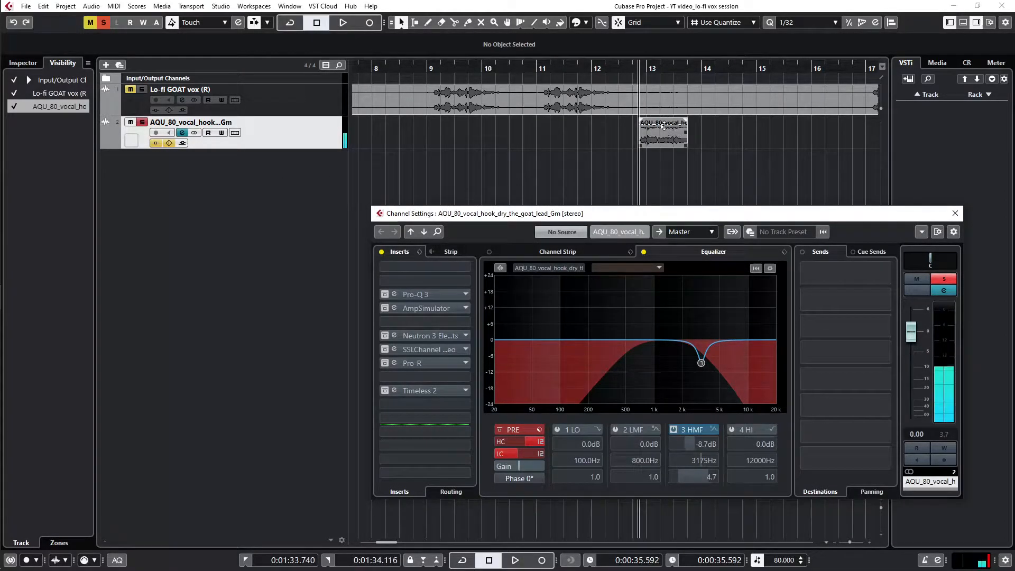
left_click_drag(642, 216, 644, 161)
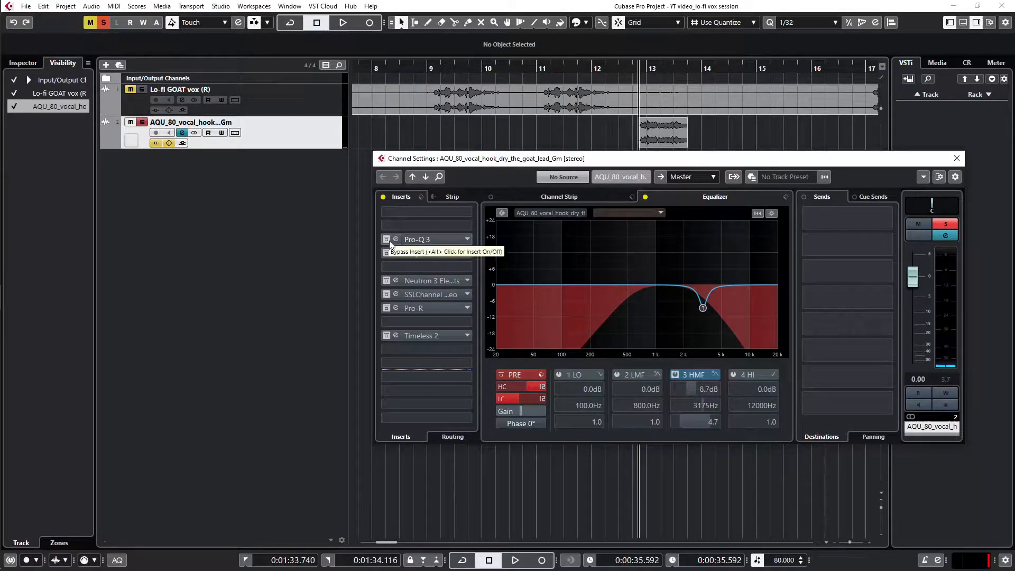
key("space")
key("space")
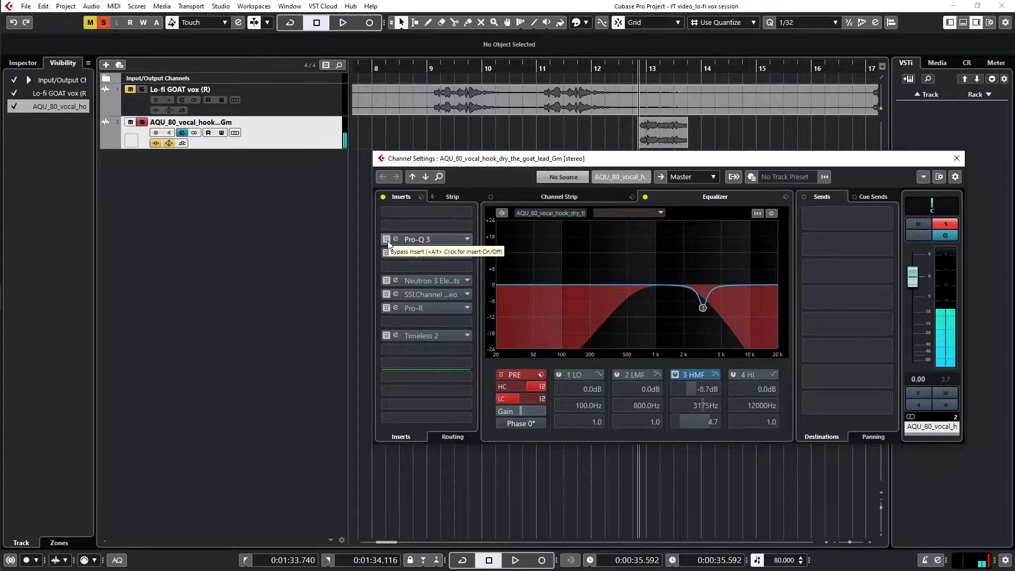
- Activate the Pro-Q 3 insert, open its editor below the insert list, and play the vocal hook through it
left_click(388, 241)
left_click(415, 240)
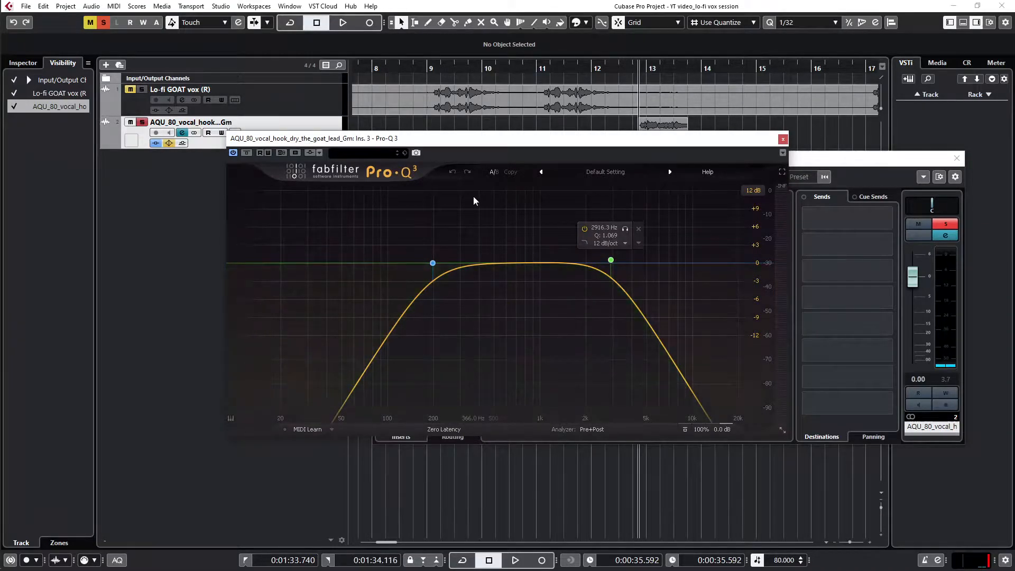
key("space")
left_click_drag(491, 139, 438, 265)
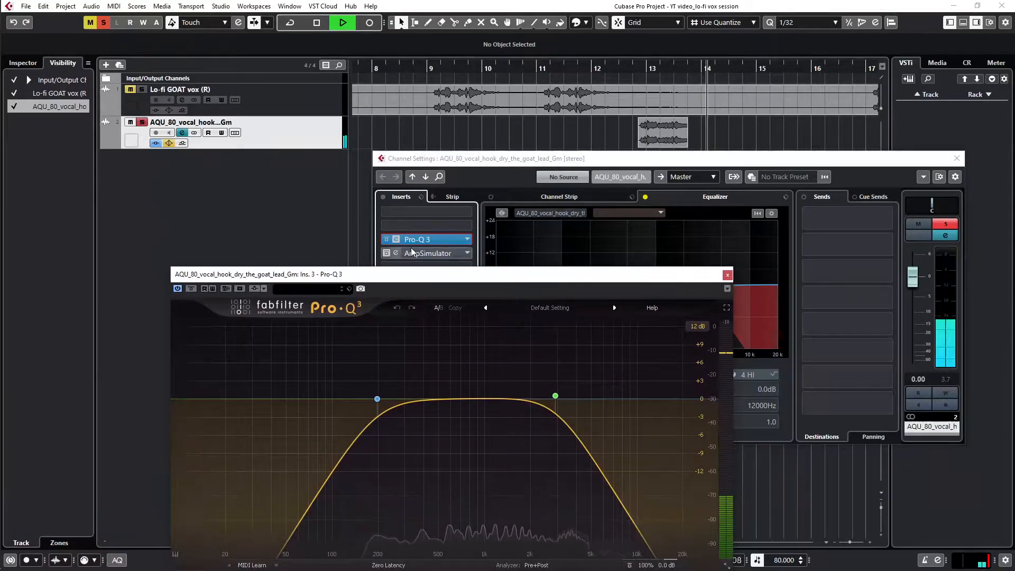
key("space")
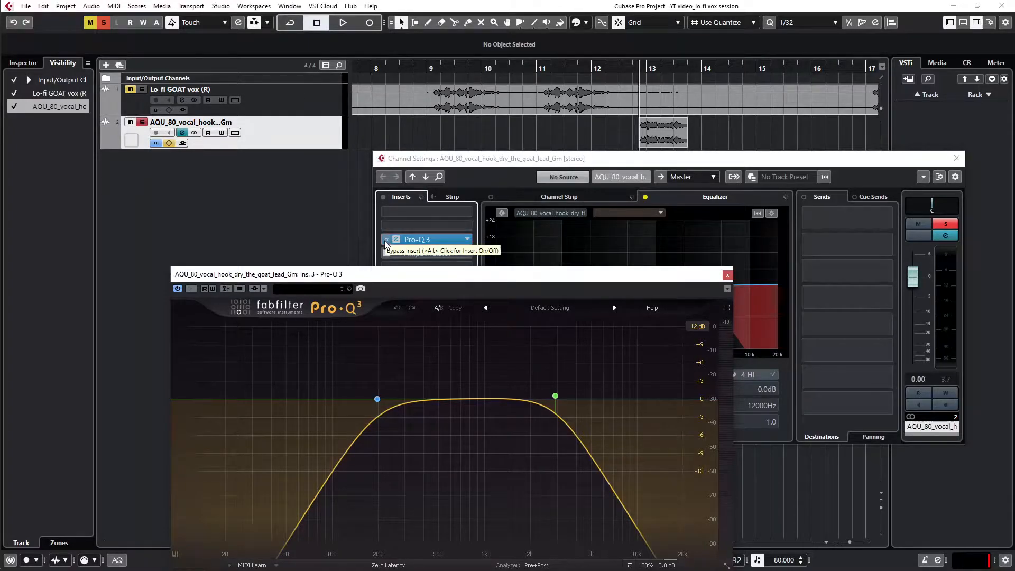
- Activate the AmpSimulator insert and open its editor, keeping both plug-in windows clear of the insert list
left_click_drag(413, 274, 473, 313)
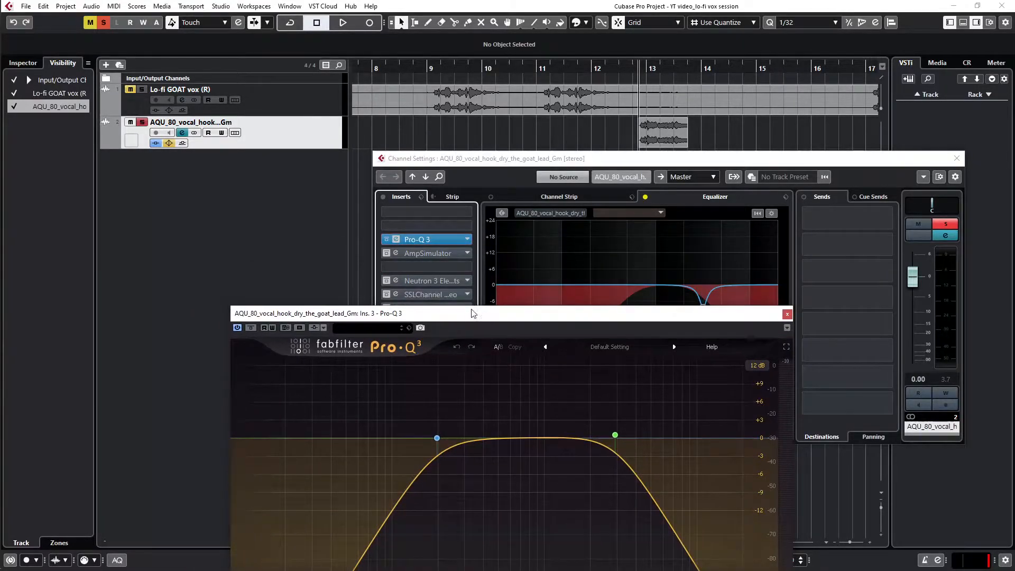
left_click(387, 254)
left_click(407, 253)
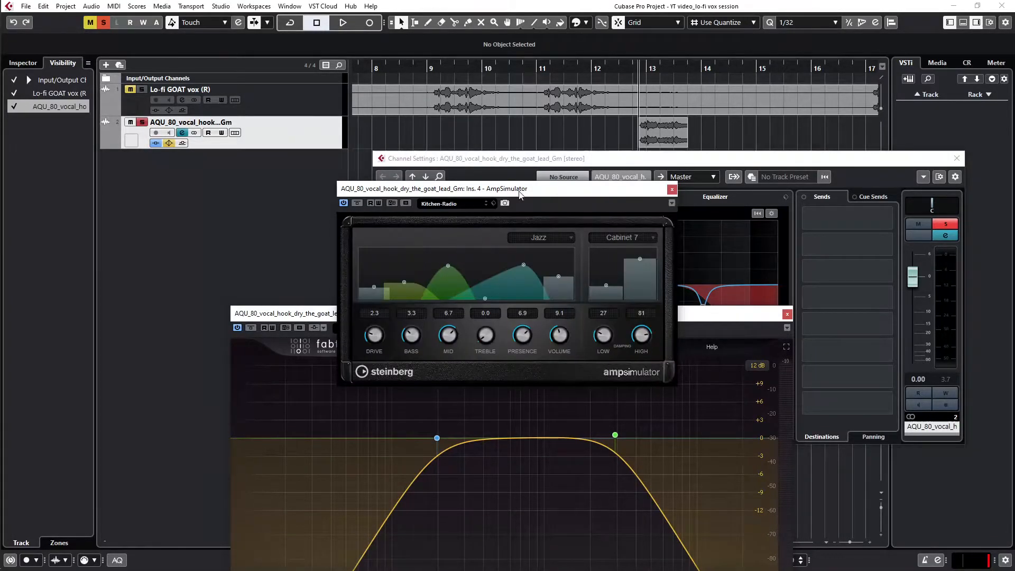
left_click_drag(522, 188, 543, 141)
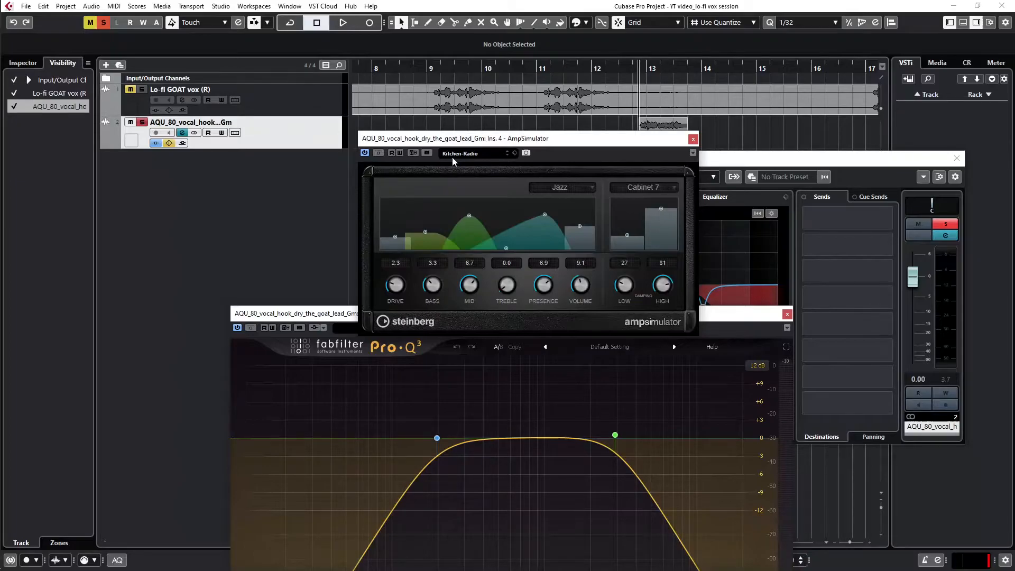
left_click_drag(609, 145, 715, 134)
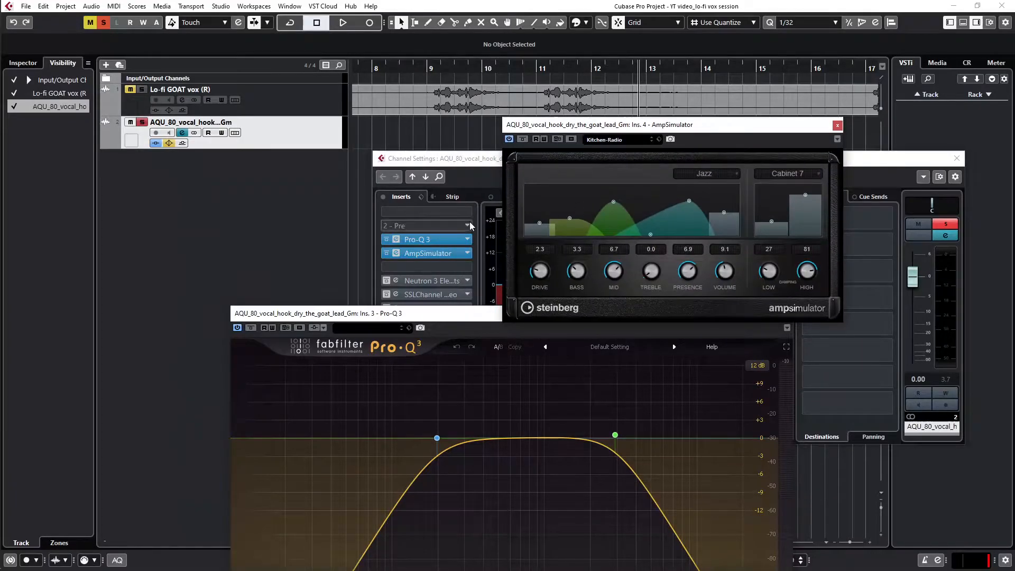
- Compare the vocal hook in playback with AmpSimulator and Pro-Q 3 bypassed, with Pro-Q 3 alone, and with both active
key("space")
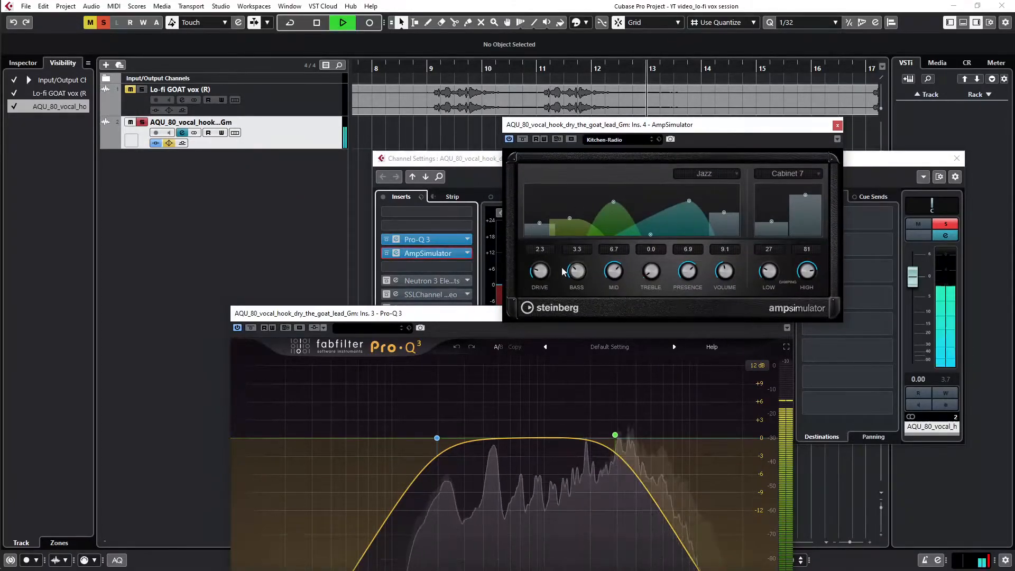
key("space")
left_click(386, 254)
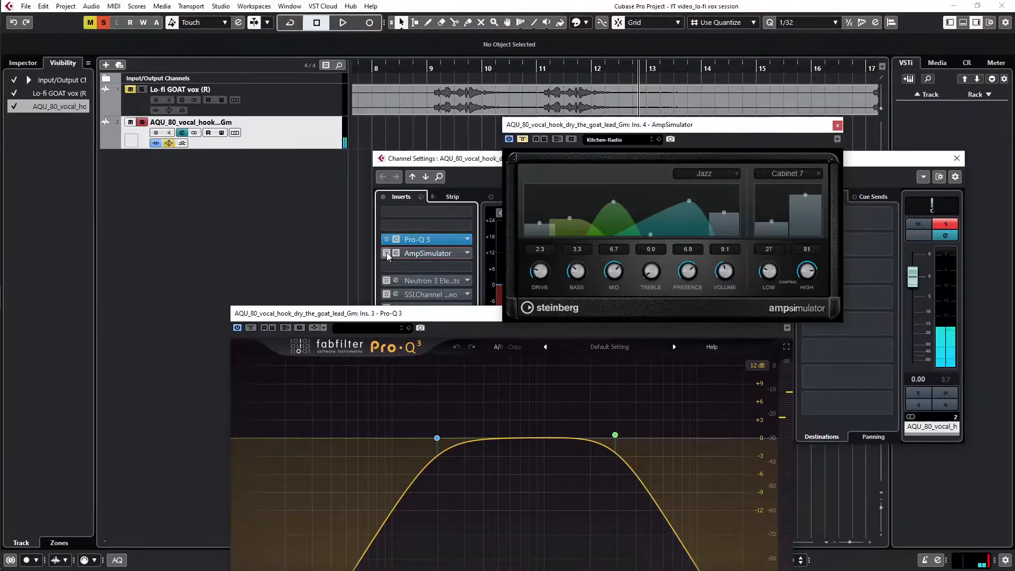
left_click(386, 240)
key("space")
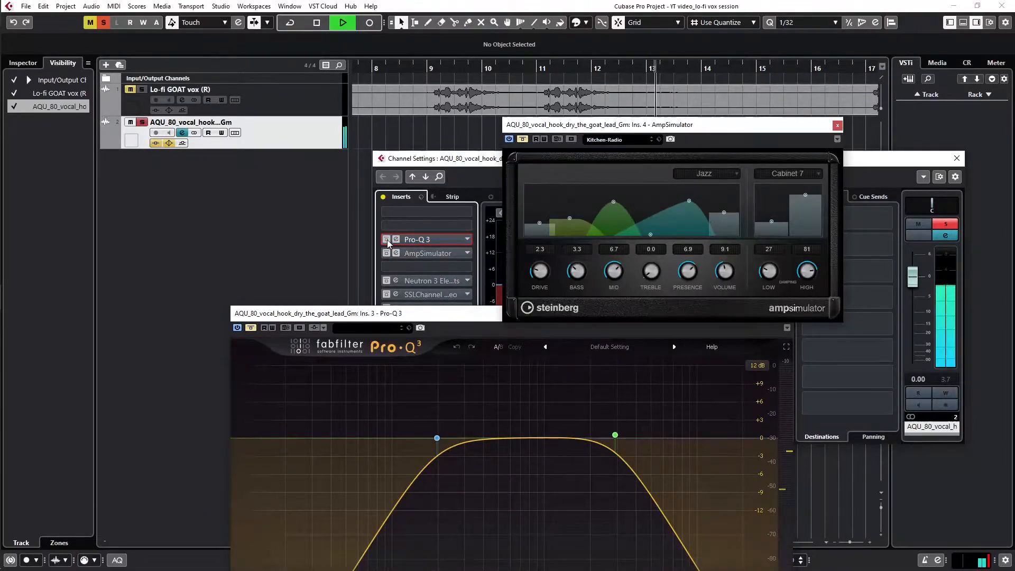
left_click(387, 239)
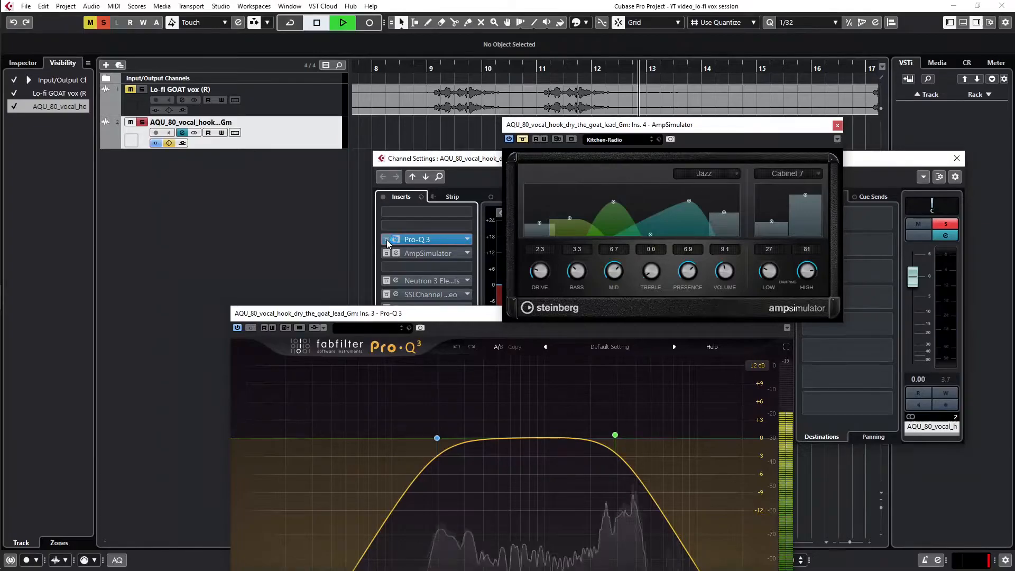
left_click(386, 254)
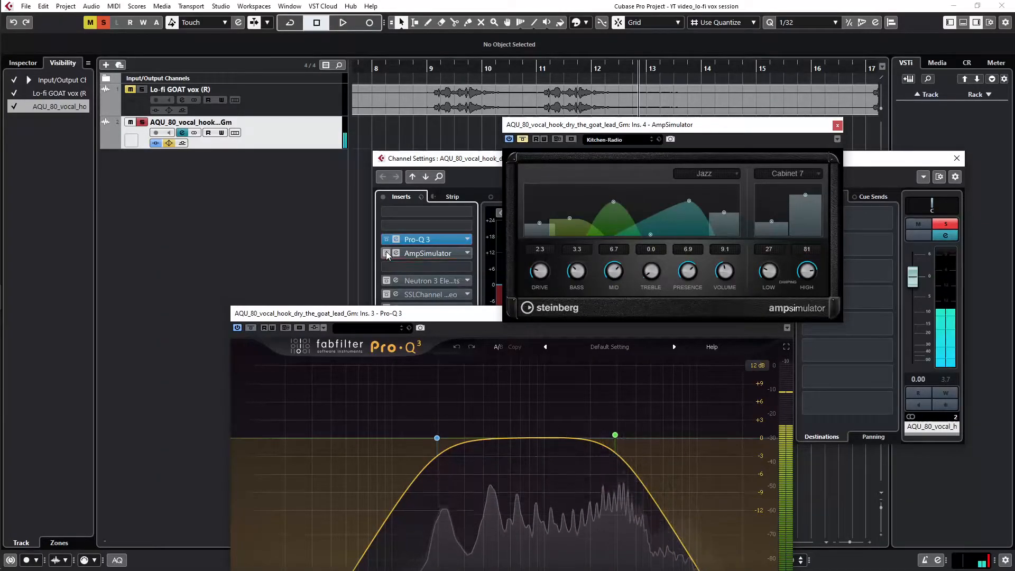
left_click(662, 126)
left_click_drag(662, 125, 597, 94)
key("space")
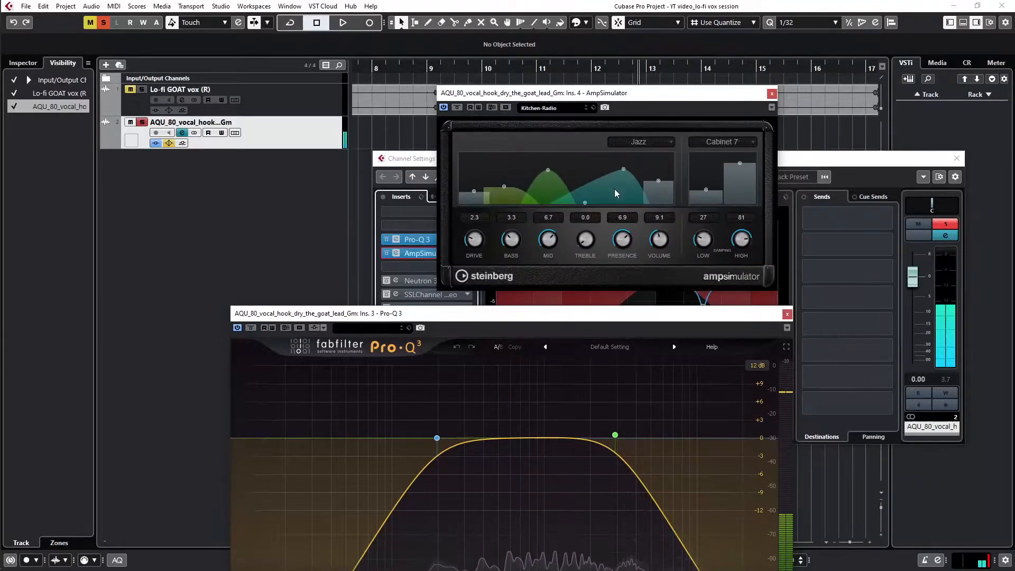
- Examine the Pro-Q 3 filter curve and the AmpSimulator Kitchen-Radio settings, and close both plug-in editors
left_click_drag(607, 314, 572, 149)
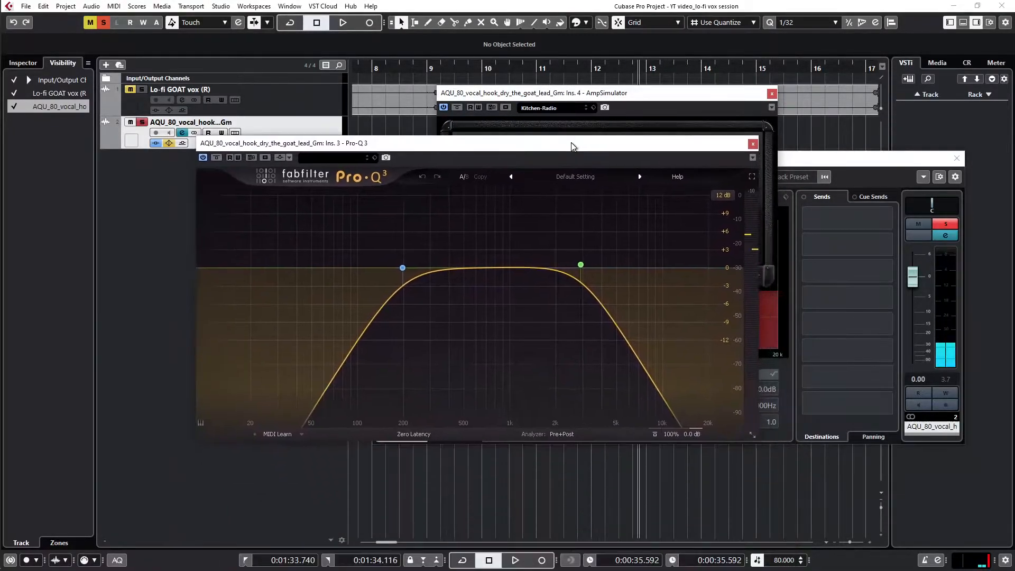
left_click_drag(502, 149, 493, 133)
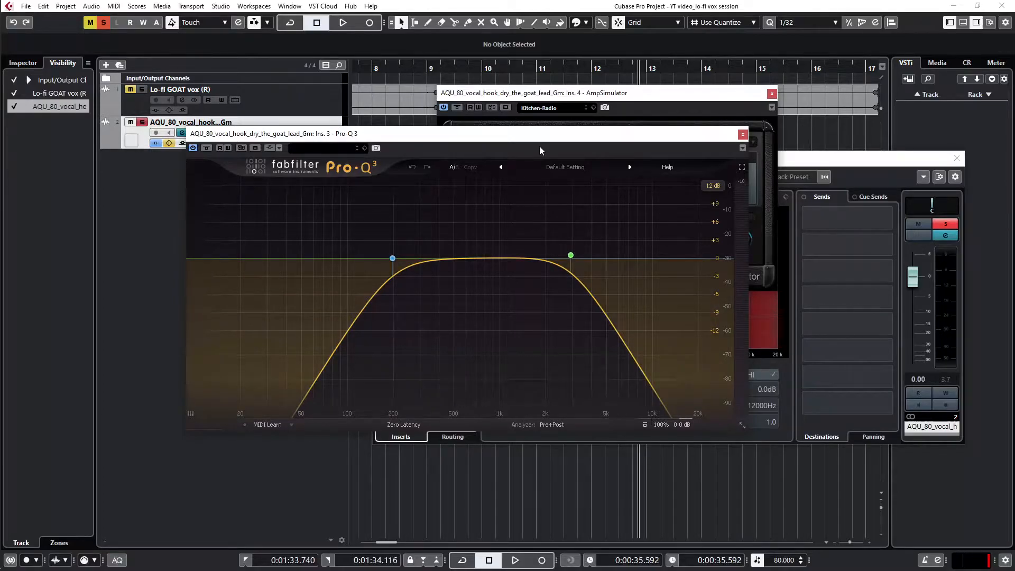
left_click_drag(646, 133, 642, 163)
left_click_drag(562, 170, 632, 192)
left_click(731, 99)
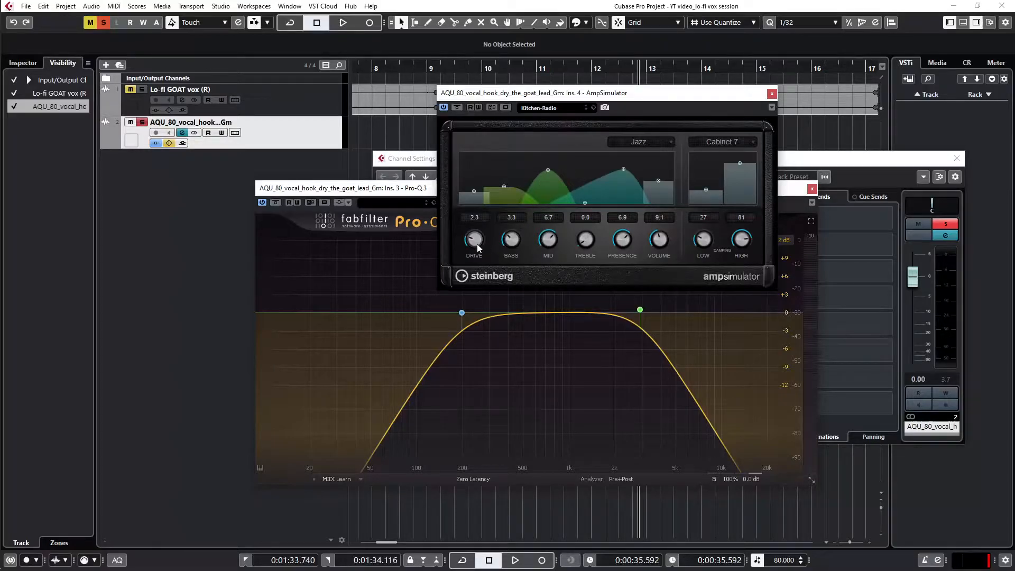
left_click(773, 95)
left_click(812, 189)
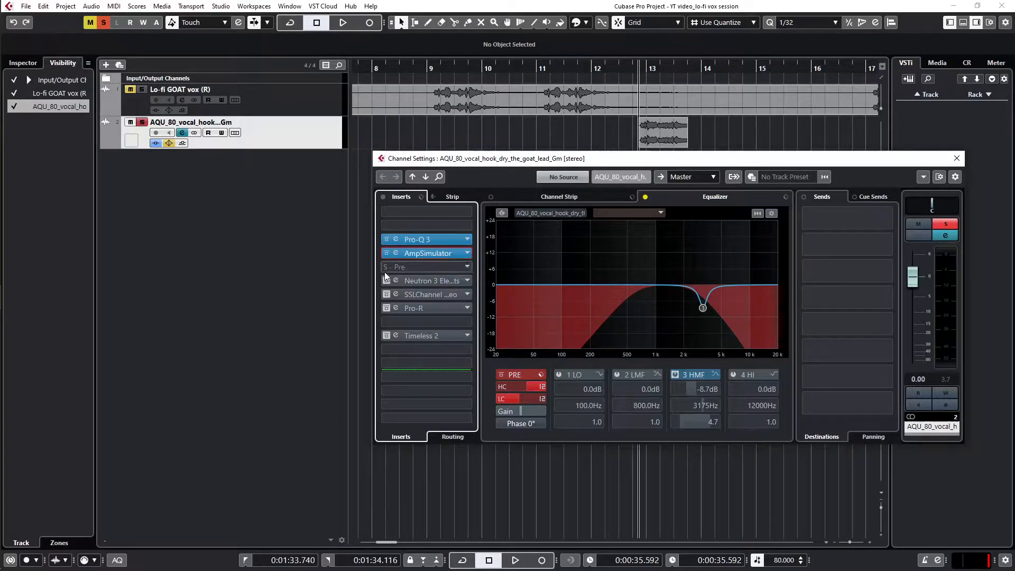
- Replay the vocal hook through Pro-Q 3 and AmpSimulator and recheck the Pro-Q 3 curve before closing its editor
key("space")
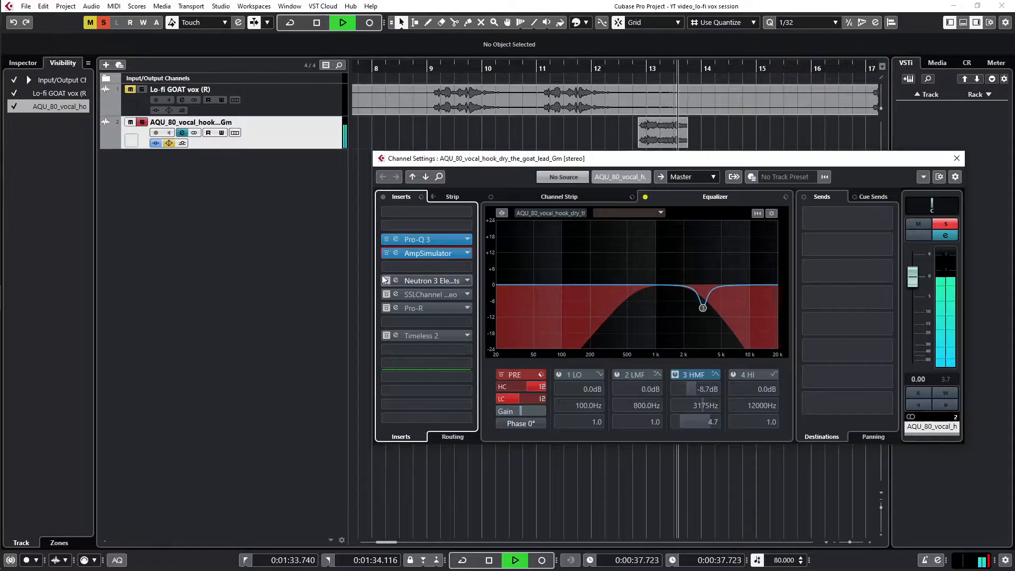
key("space")
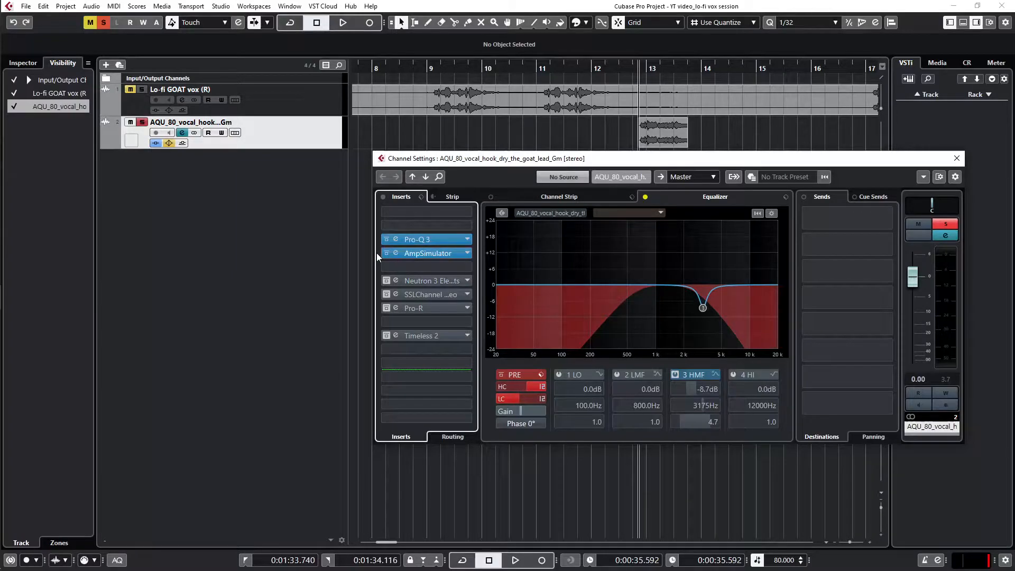
left_click(424, 242)
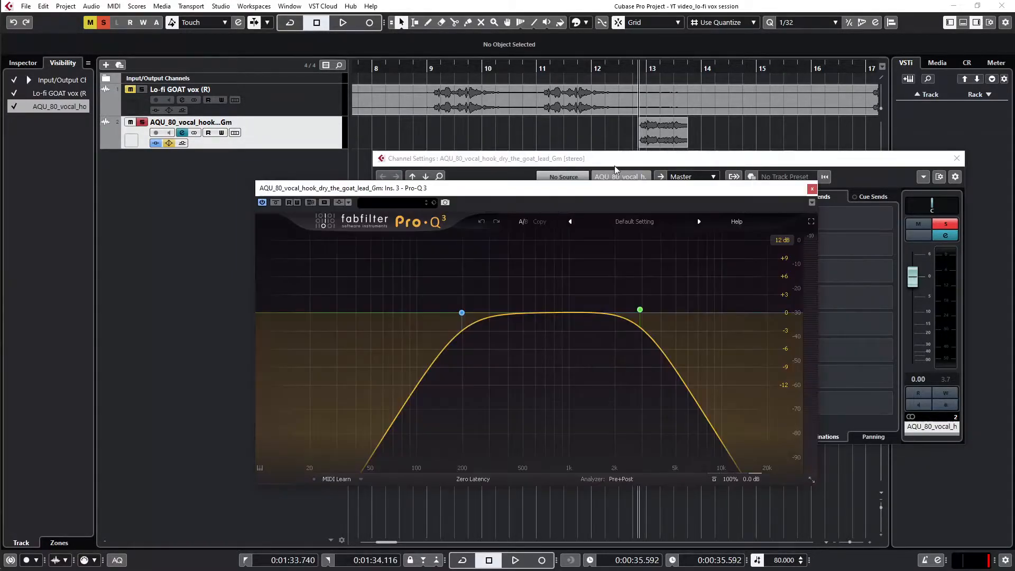
left_click_drag(632, 190, 712, 201)
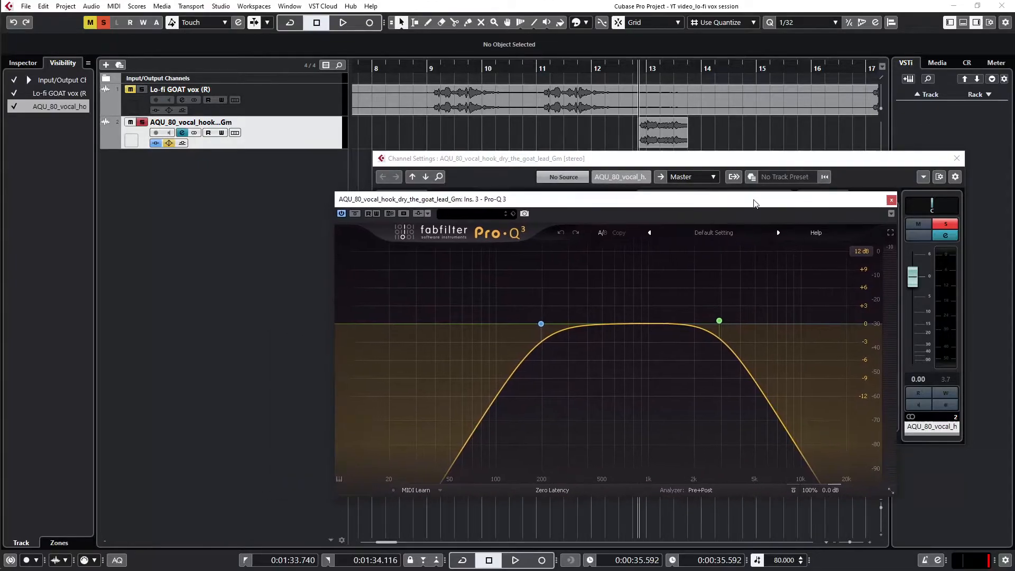
left_click(894, 201)
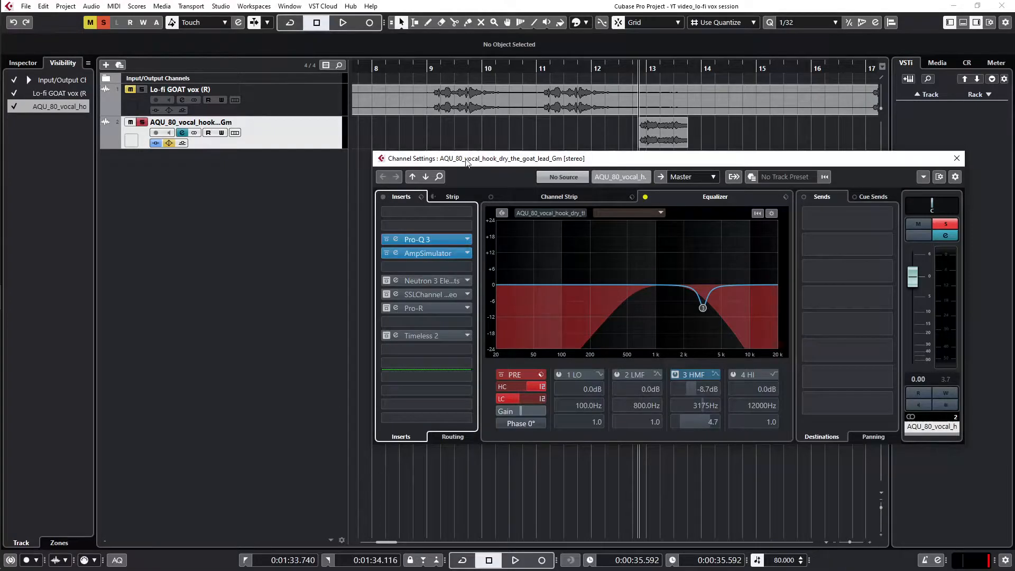
left_click_drag(469, 159, 464, 131)
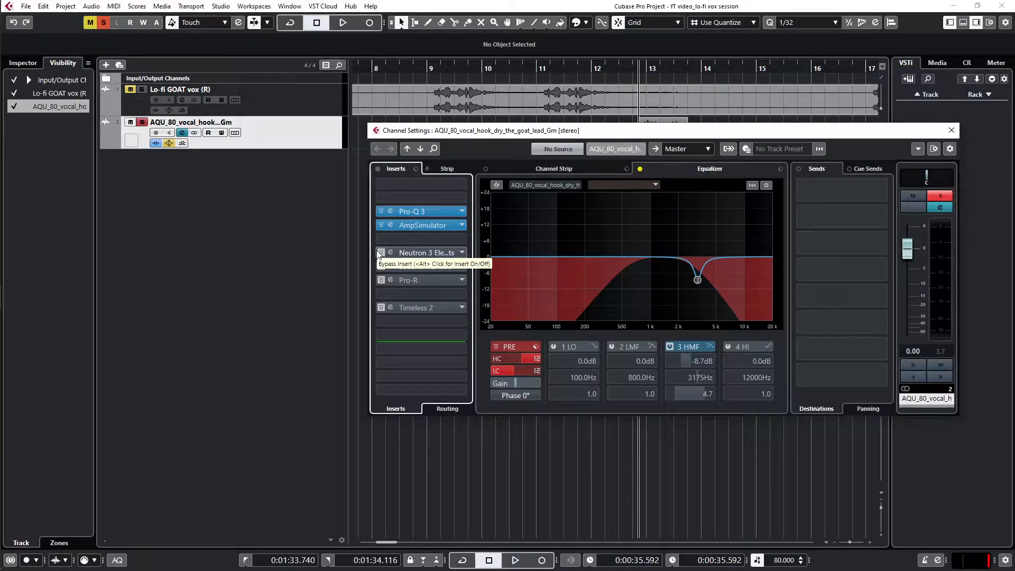
- Activate the Neutron 3 Elements insert, open its editor, and inspect its Exciter module and Equalizer bands 4, 3 and 2
left_click(417, 252)
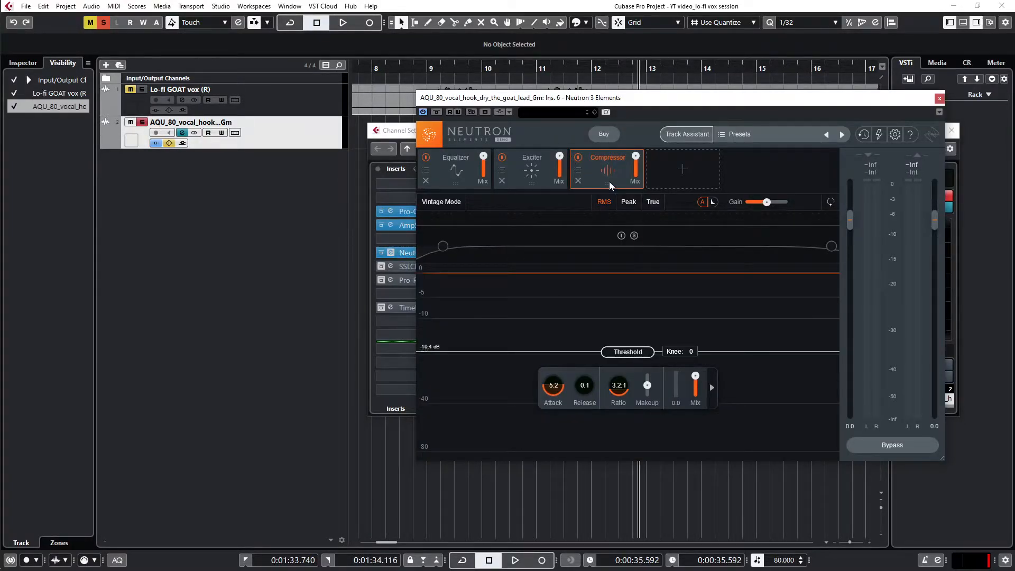
left_click(544, 171)
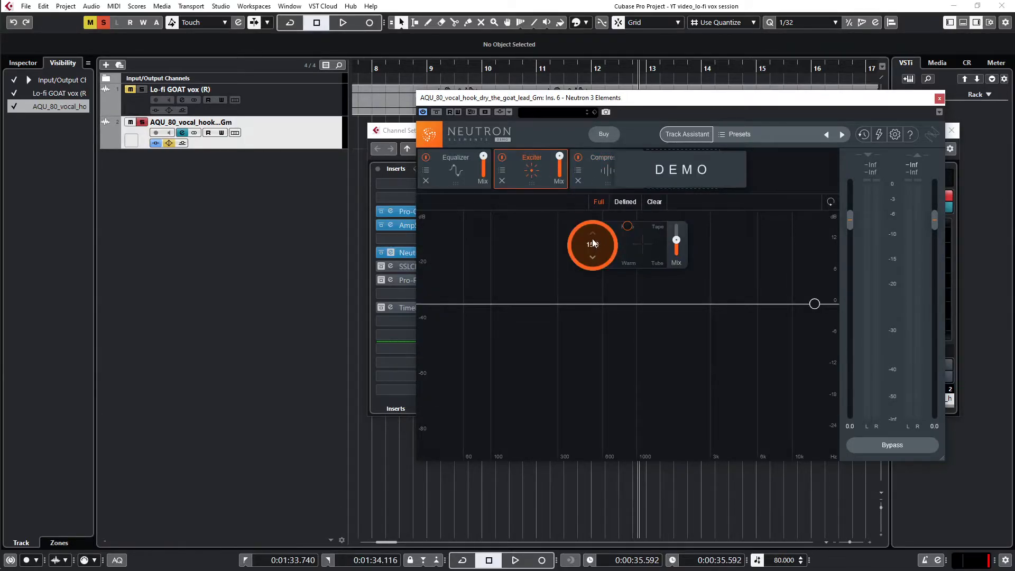
left_click(456, 178)
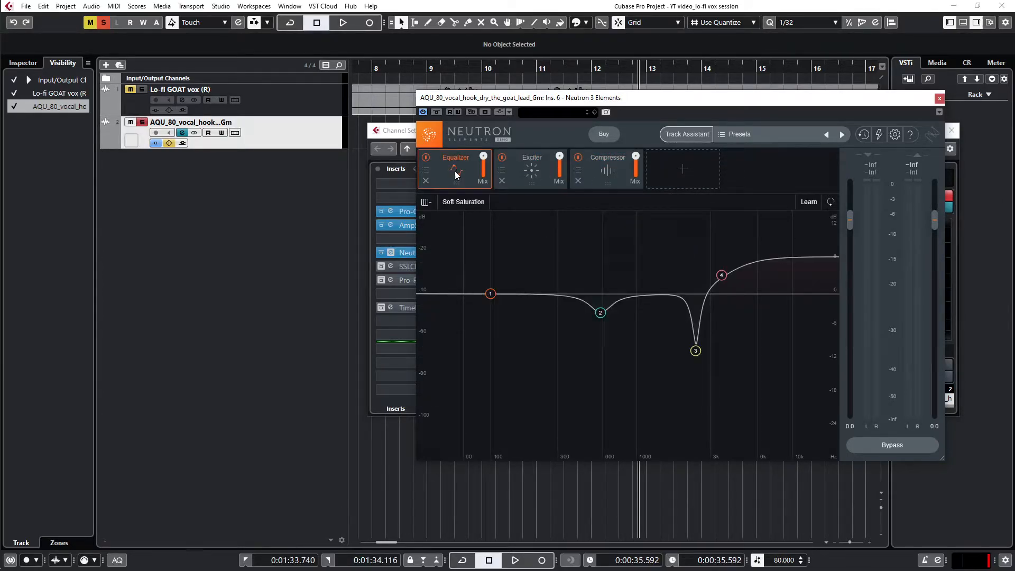
left_click(720, 280)
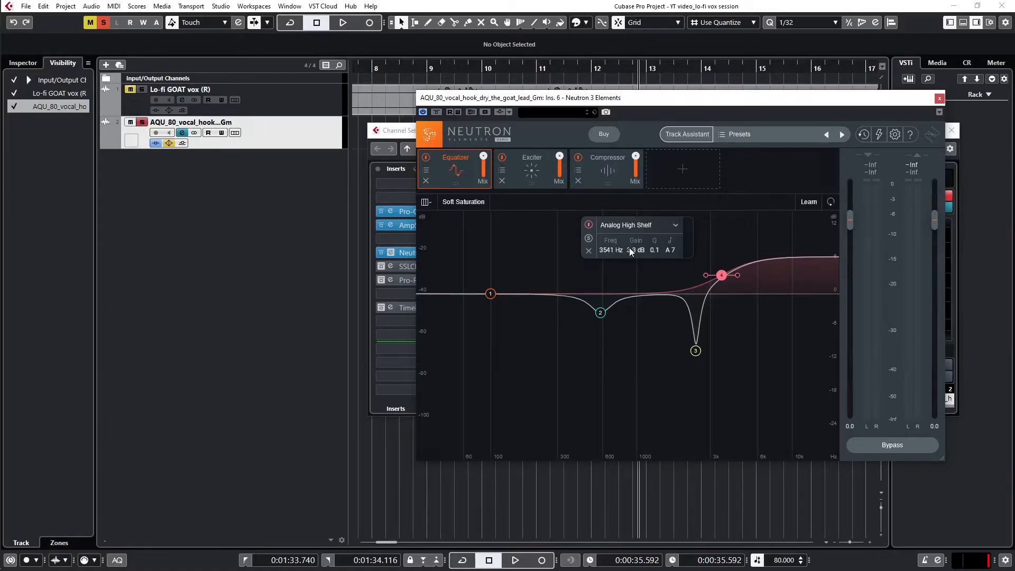
left_click(696, 351)
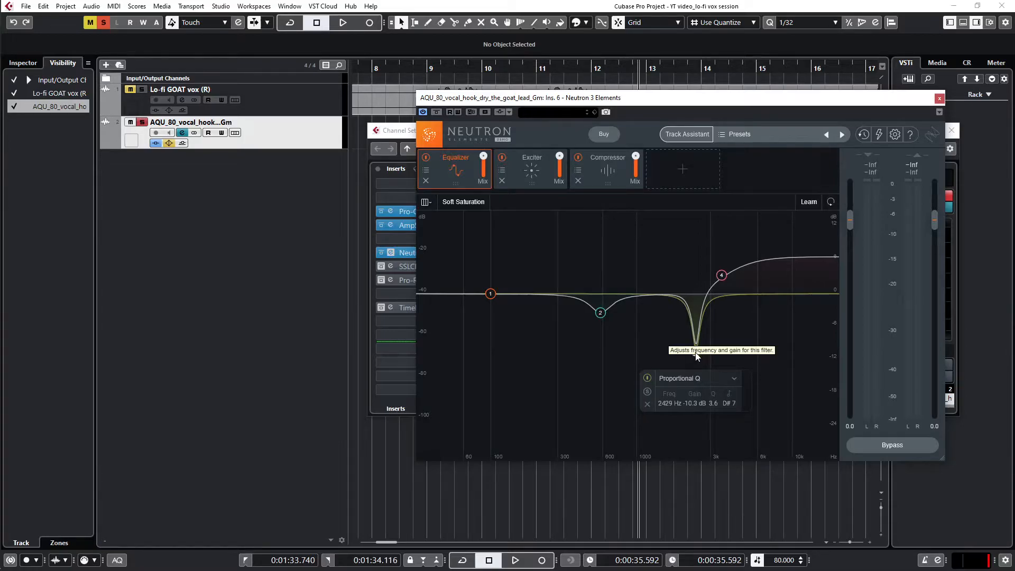
left_click(601, 314)
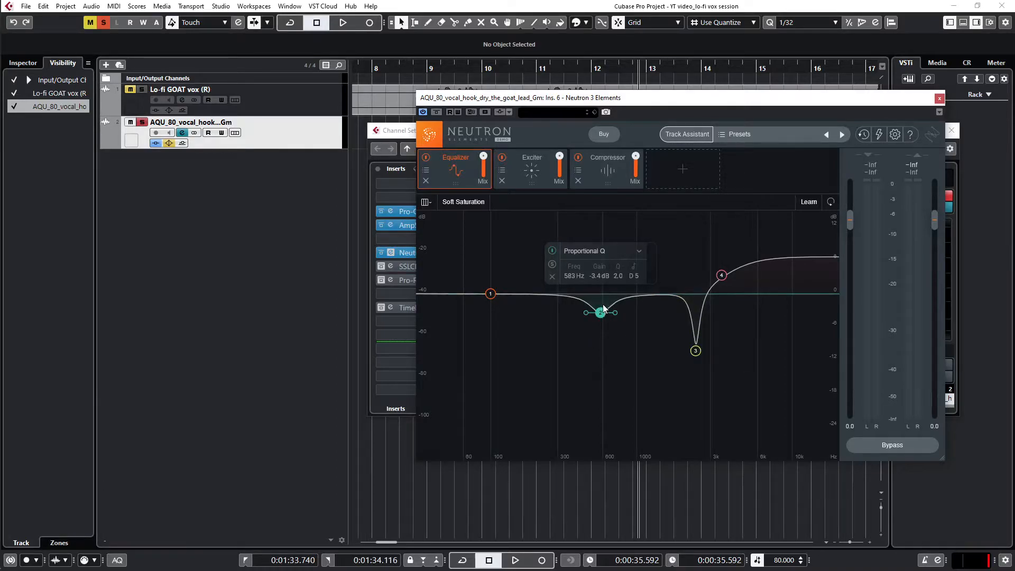
- Switch off the Exciter and Compressor modules and compare the vocal hook in playback with the Equalizer on and off
left_click(502, 158)
left_click(578, 158)
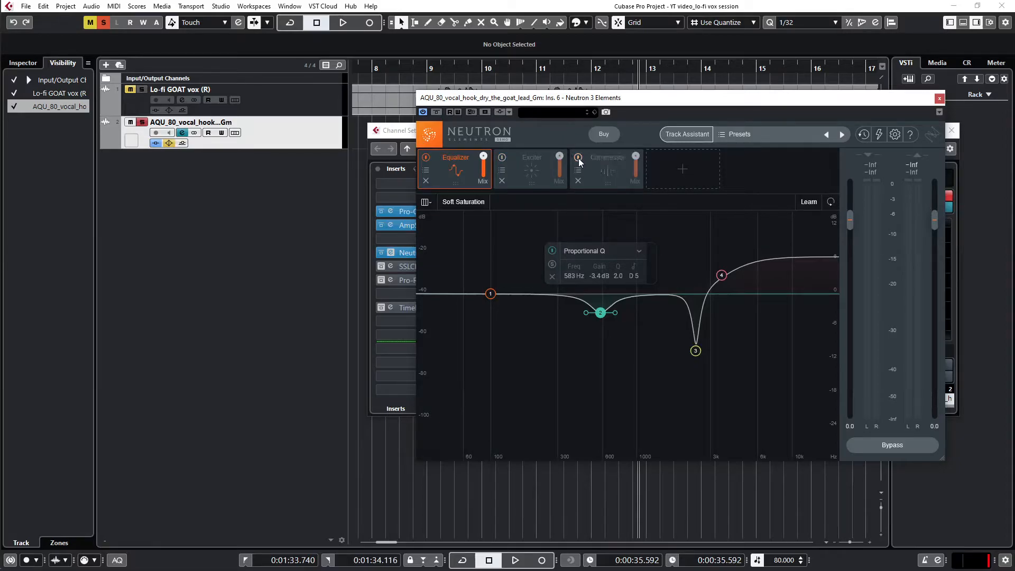
key("space")
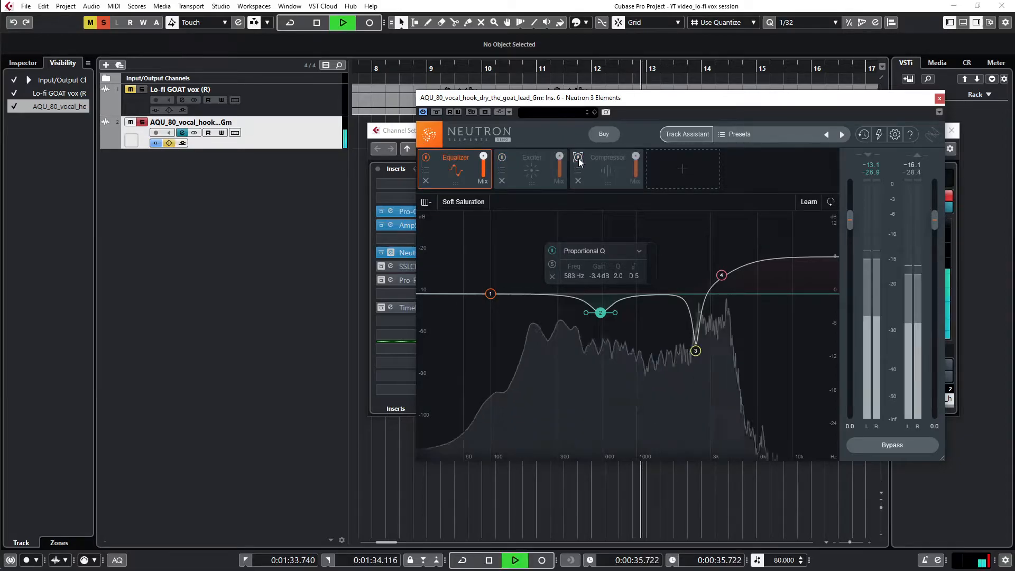
key("space")
left_click(425, 159)
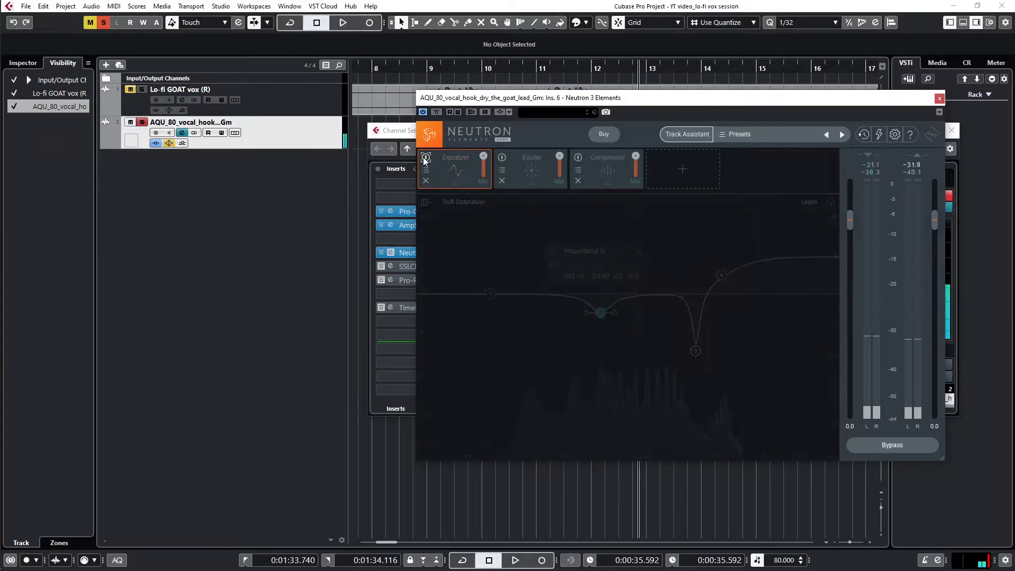
key("space")
key("space")
left_click(426, 158)
key("space")
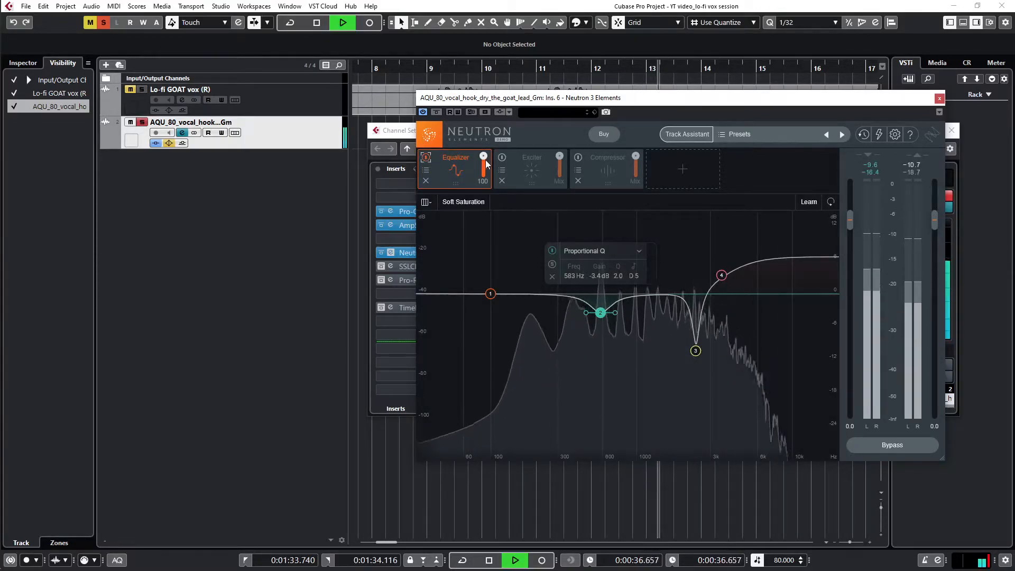
key("space")
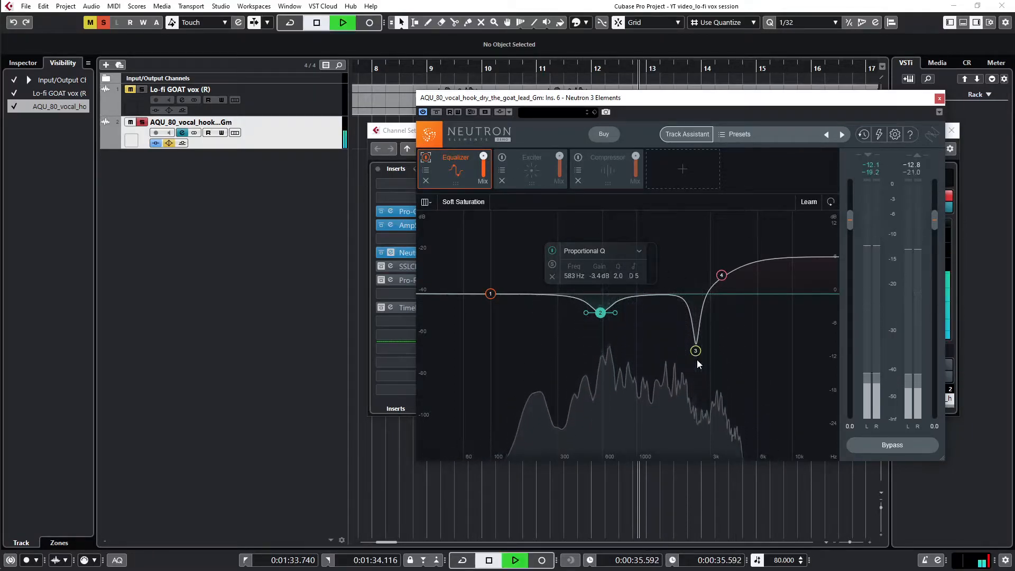
- Reduce the cut on Equalizer band 3 and deepen the cut on band 2, playing the vocal hook to check
key("space")
mouse_move(697, 351)
left_mouse_down()
mouse_move(696, 228)
mouse_move(696, 332)
left_mouse_up()
key("space")
key("space")
mouse_move(601, 312)
left_mouse_down()
mouse_move(599, 246)
mouse_move(606, 324)
left_mouse_up()
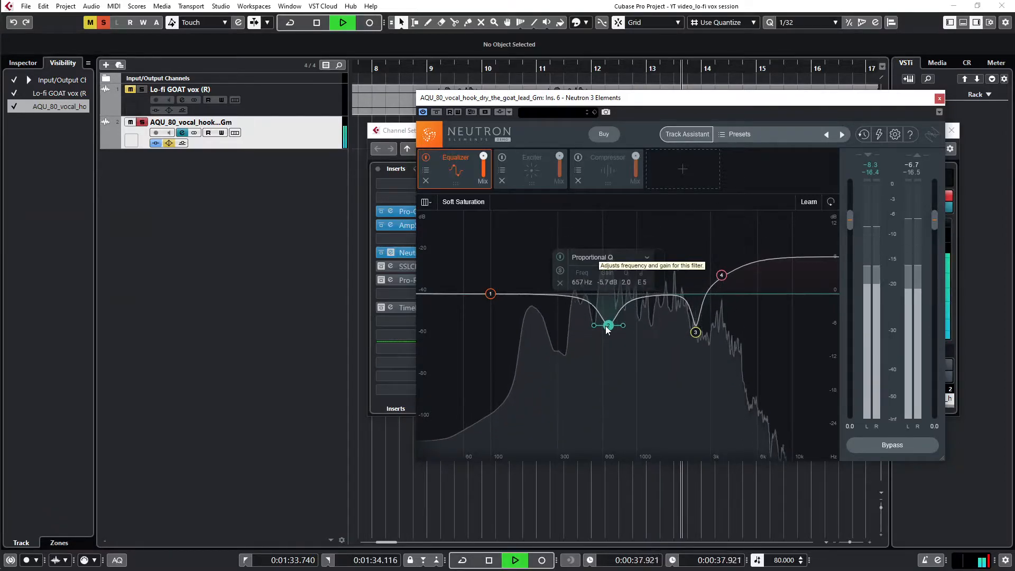
key("space")
- Compare the vocal hook in playback with the Equalizer's Analog High Shelf band off and on
left_click(721, 276)
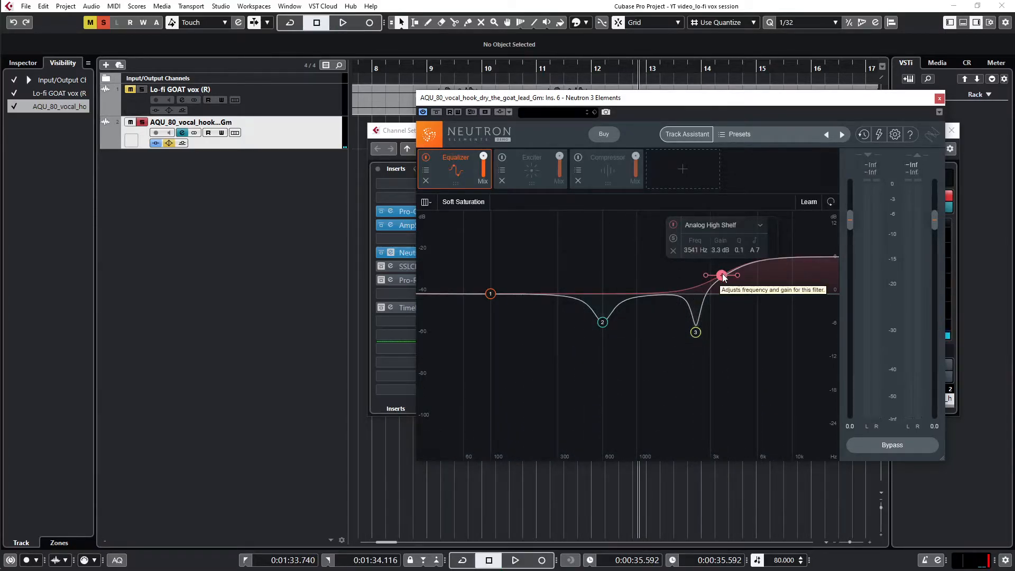
left_click(673, 225)
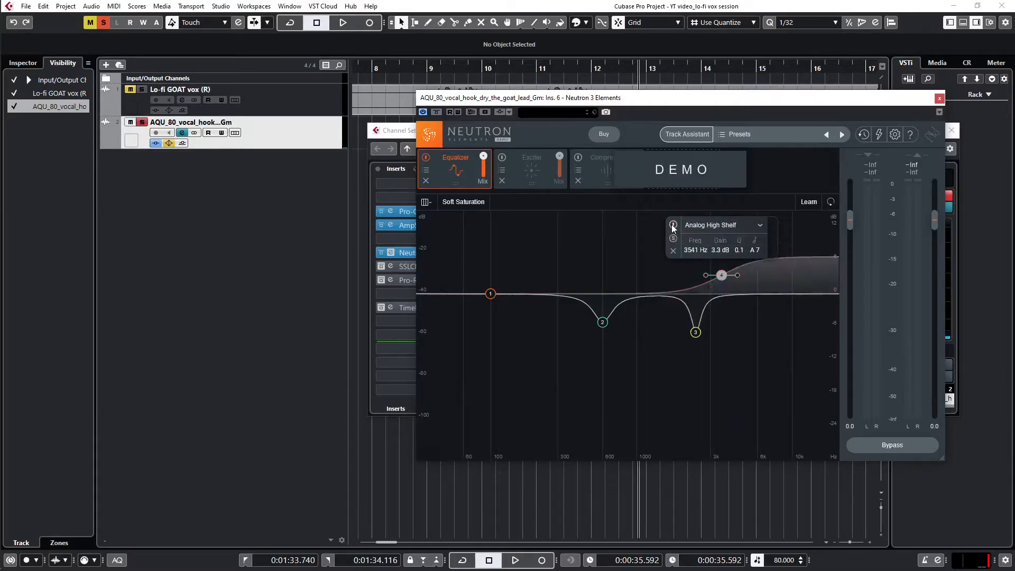
key("space")
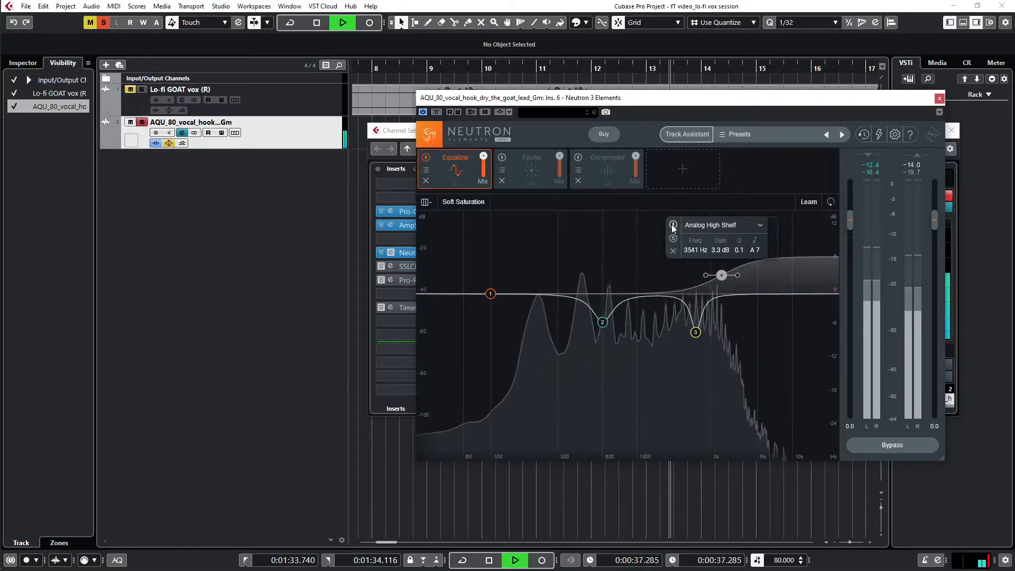
left_click(673, 225)
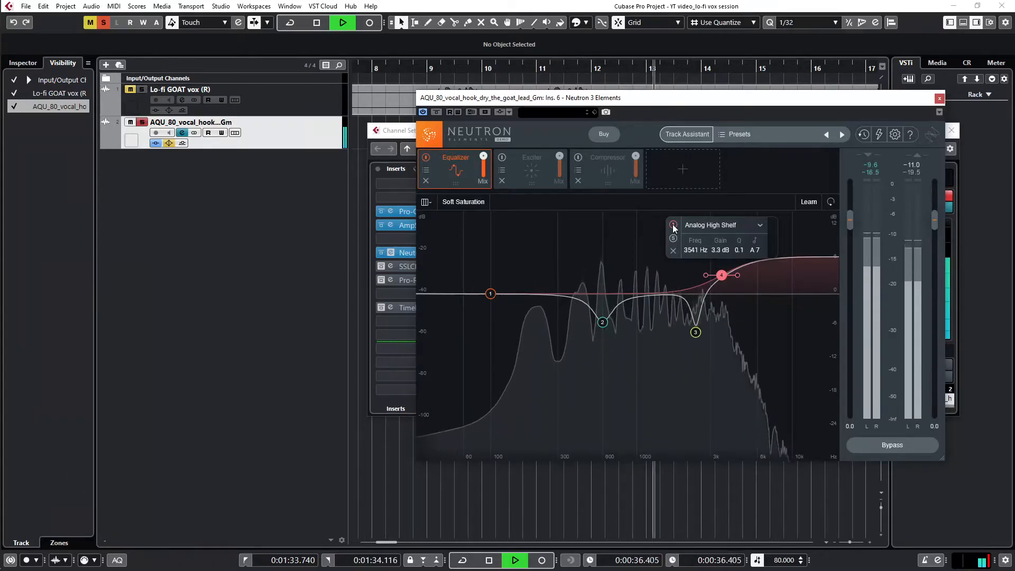
key("space")
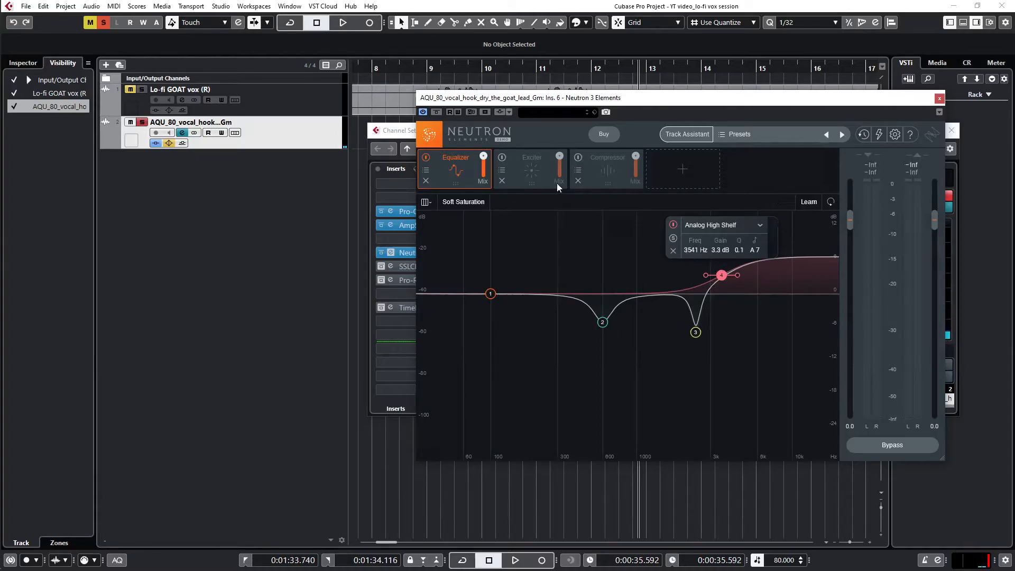
- Enable Neutron's Exciter module and play the vocal hook through it
left_click(536, 167)
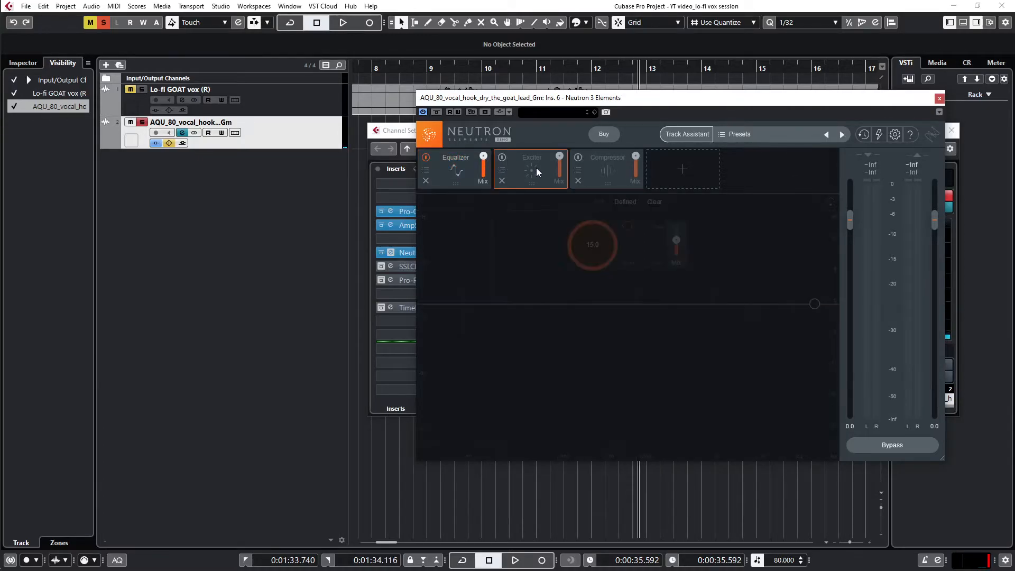
left_click(502, 159)
key("space")
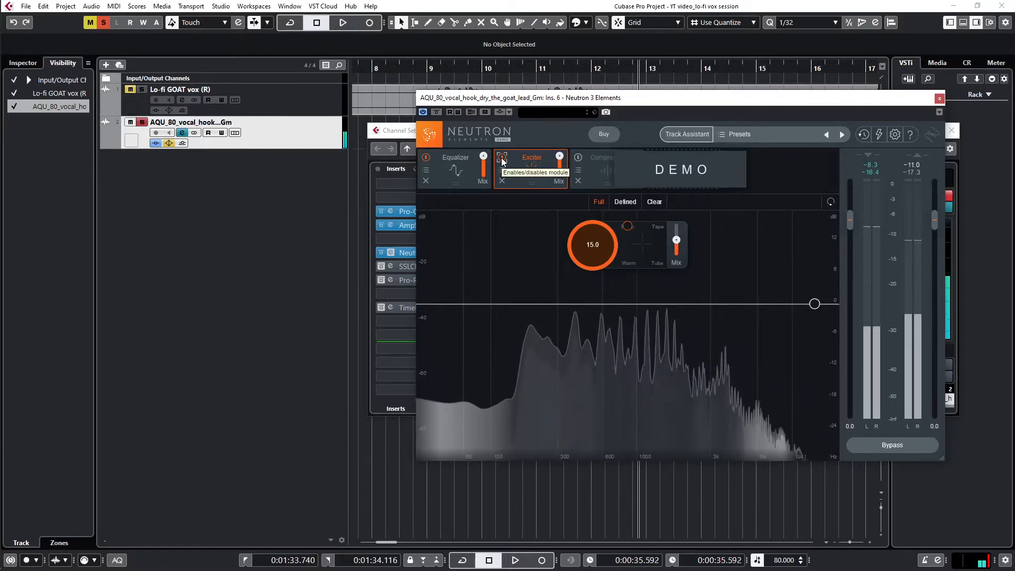
key("space")
key("space")
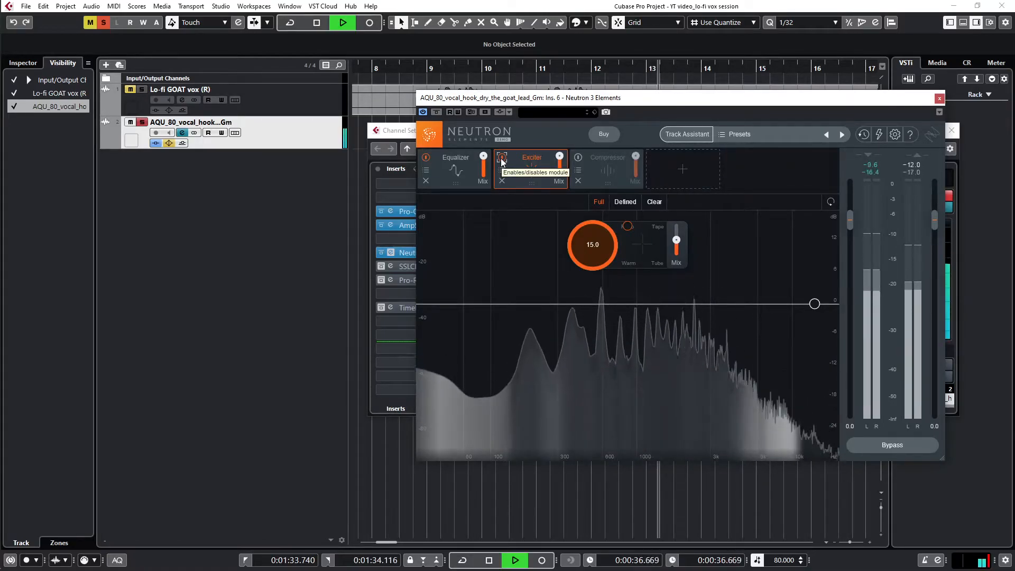
- Compare the vocal hook with the Exciter off and on, and shift its harmonic profile blend slightly away from Tape
left_click(502, 158)
key("space")
key("space")
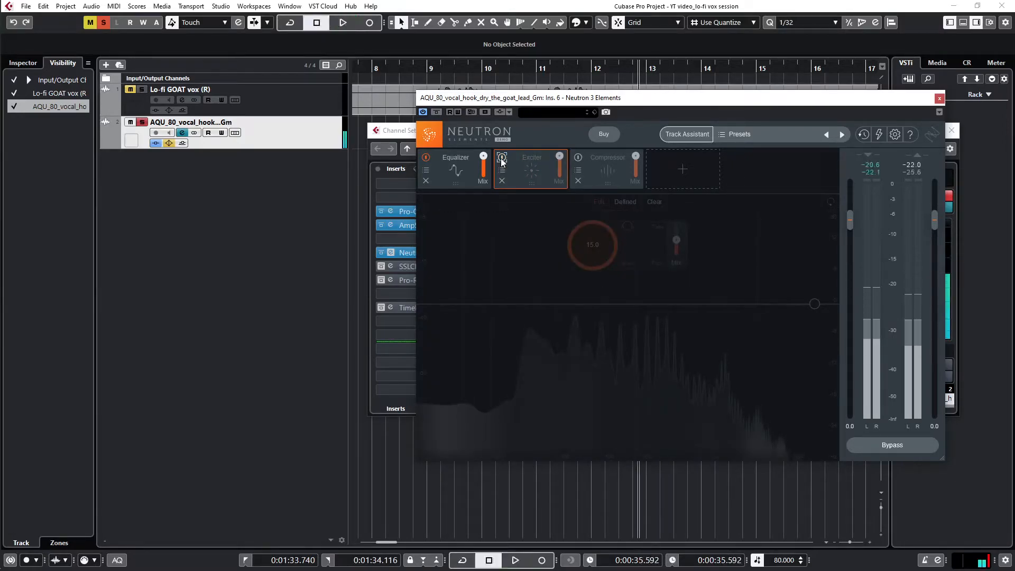
left_click(502, 159)
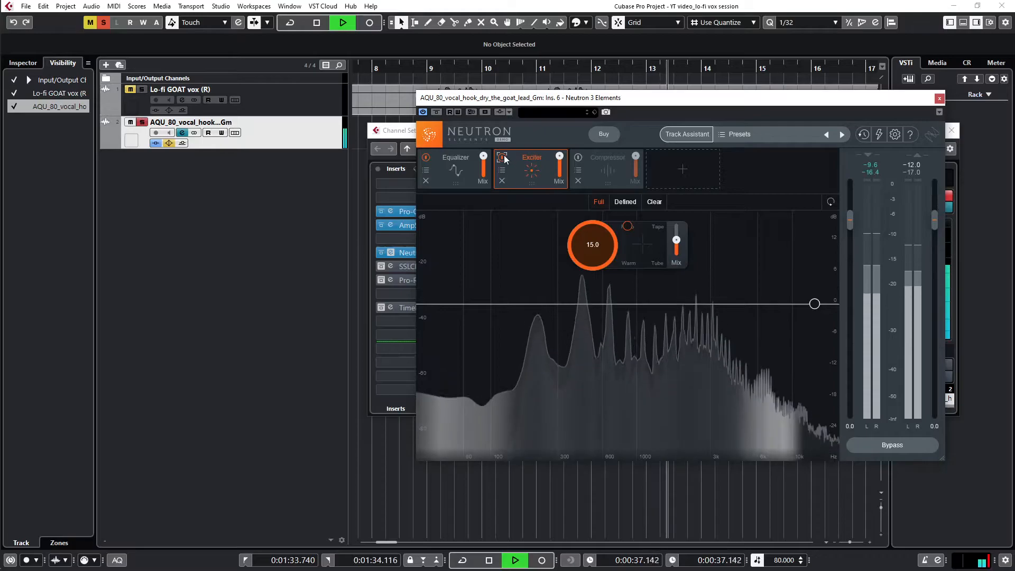
key("space")
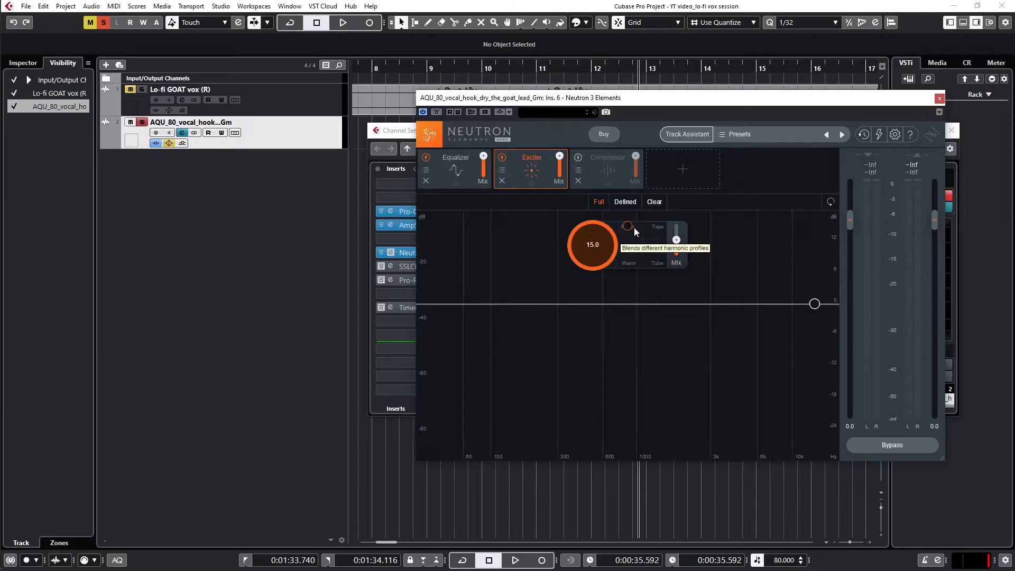
left_click_drag(634, 228, 637, 228)
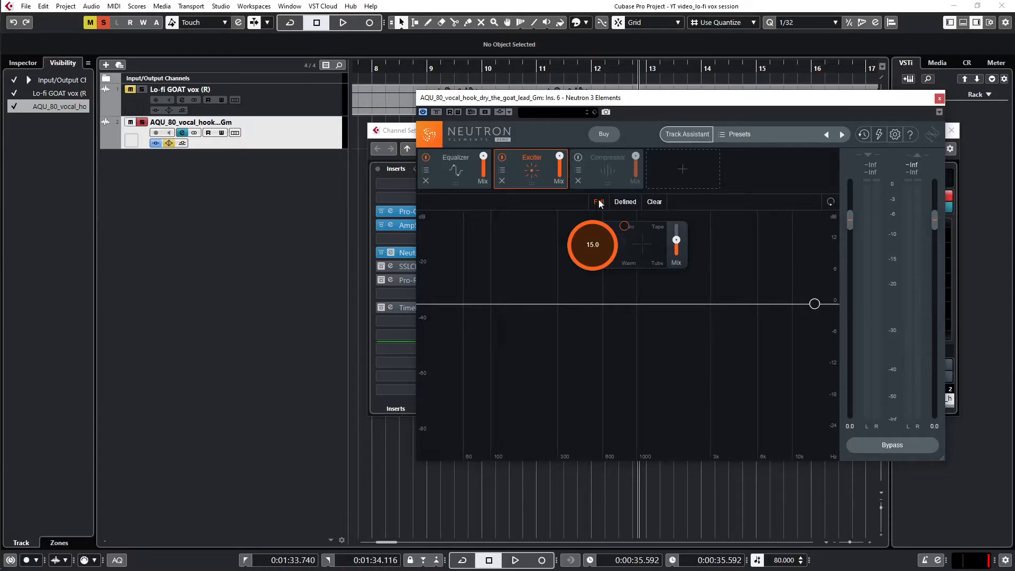
- Enable Neutron's Compressor module and replay the vocal hook to examine its gain reduction
left_click(598, 176)
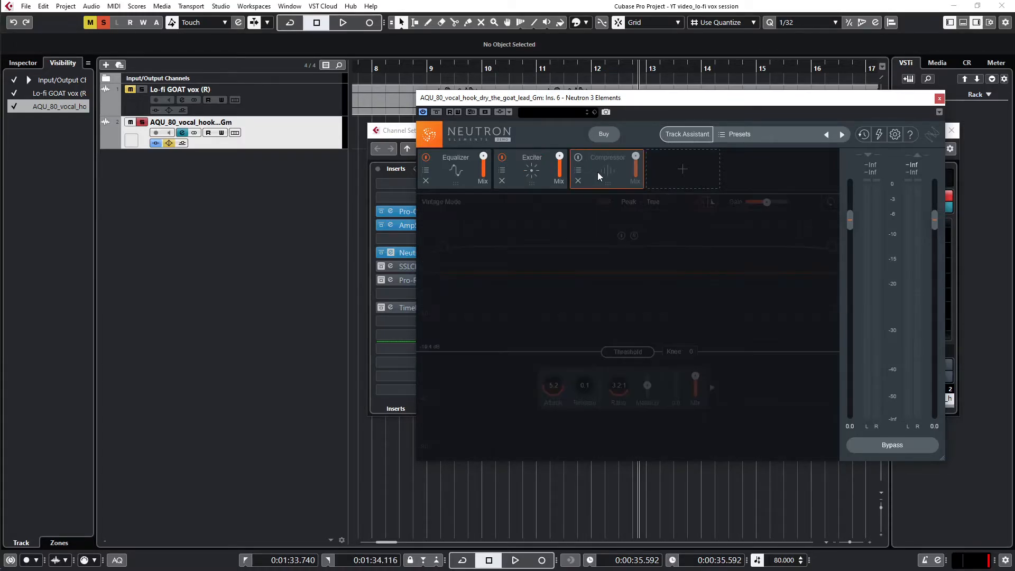
left_click(578, 160)
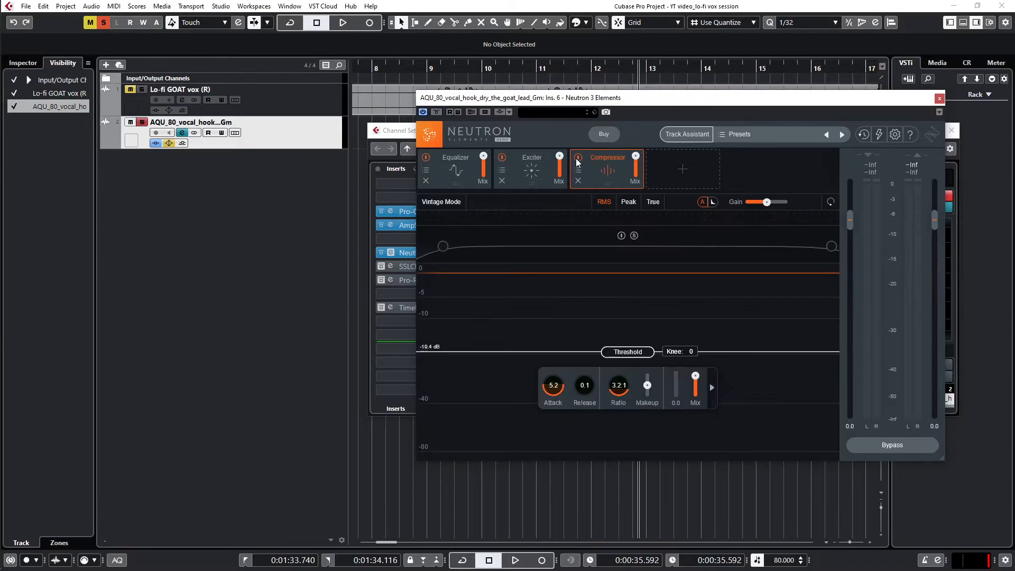
key("space")
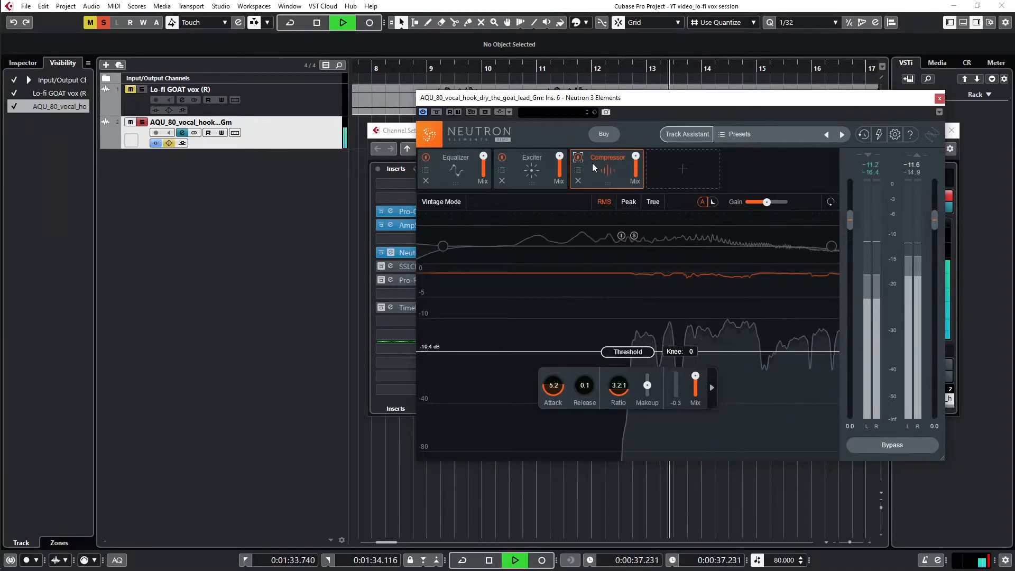
key("space")
key("space")
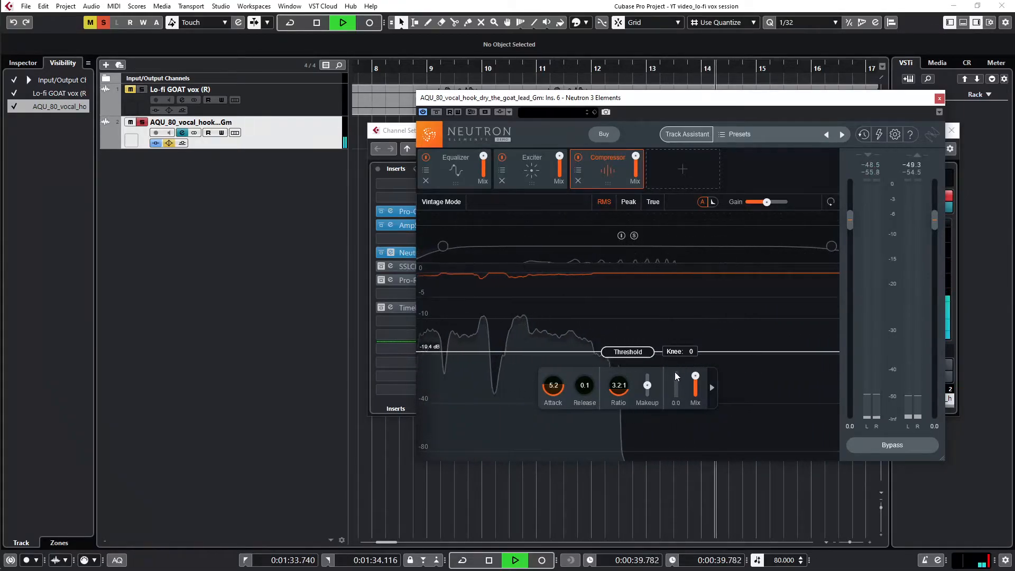
key("space")
key("space")
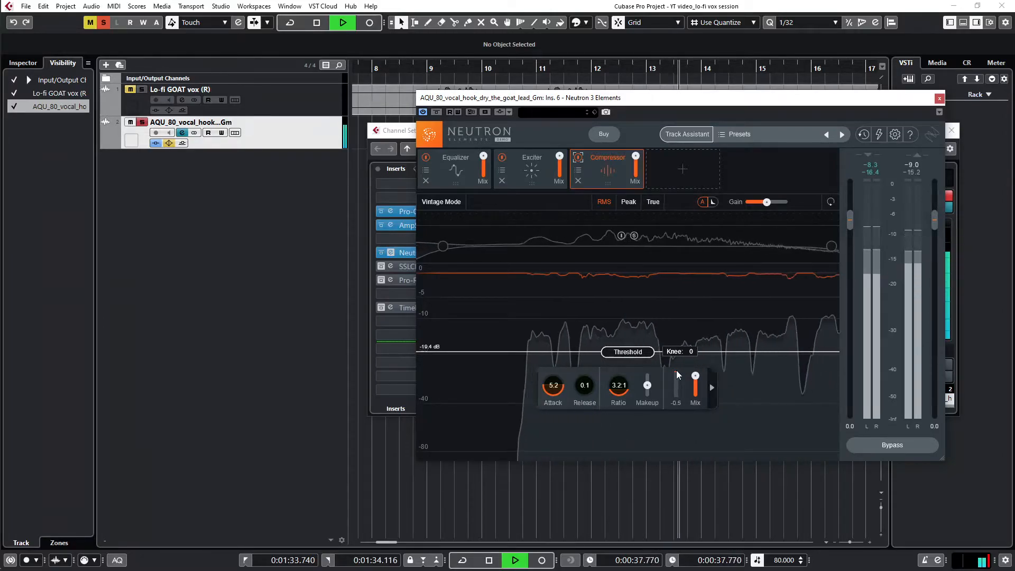
key("space")
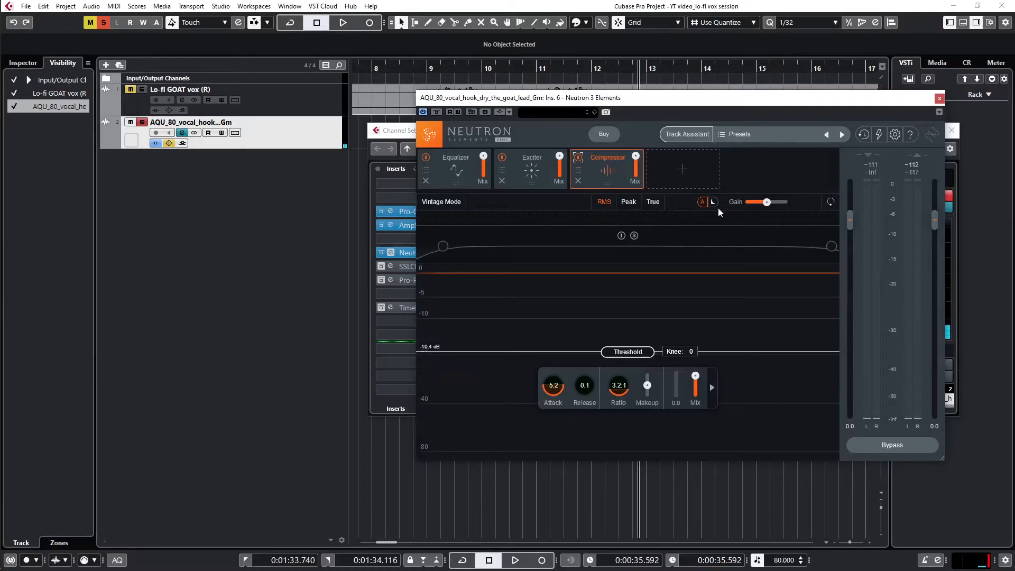
- Compare the vocal hook in playback with the Compressor module off and on, leaving it enabled
left_click(578, 158)
key("space")
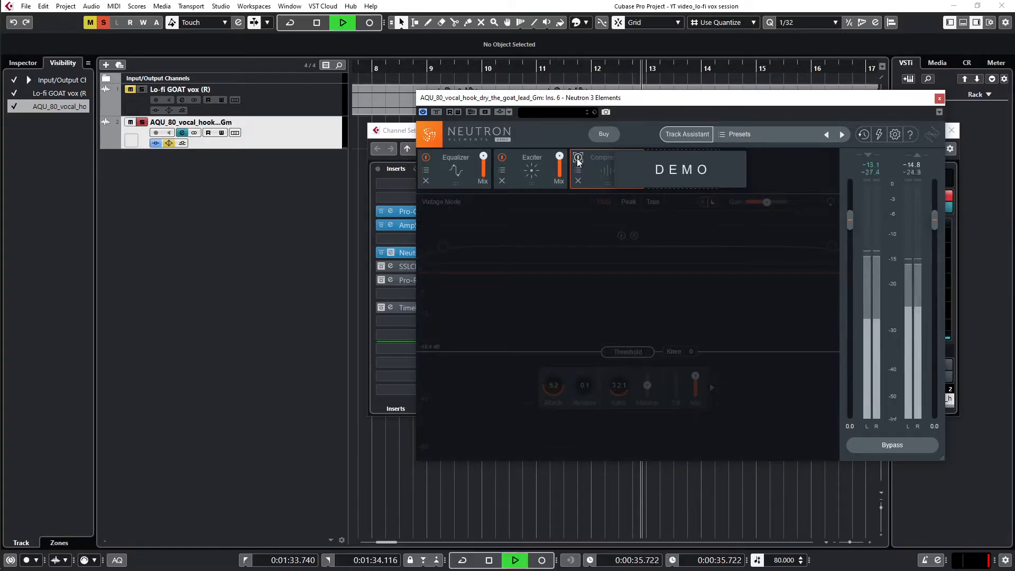
left_click(578, 158)
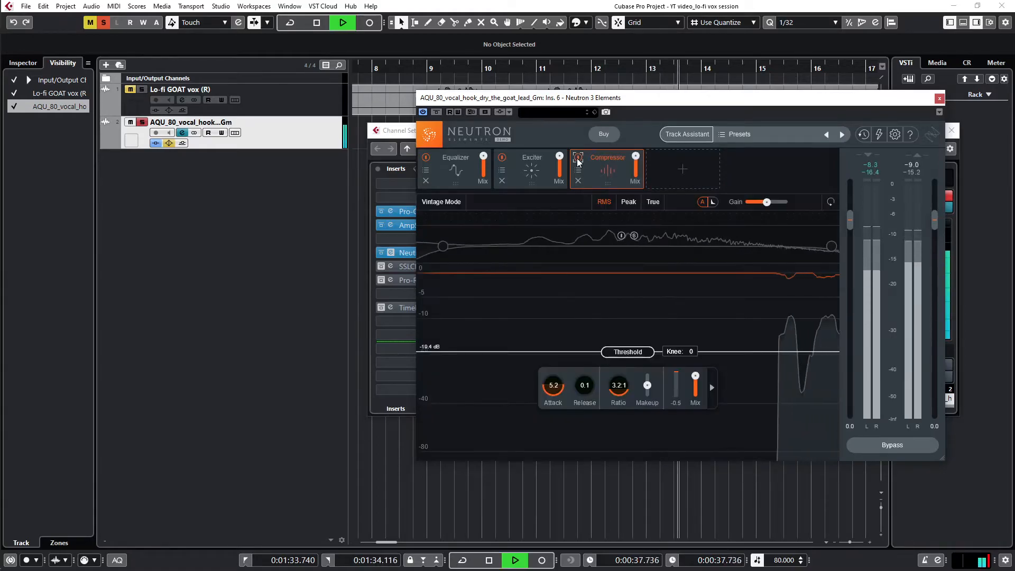
left_click(578, 159)
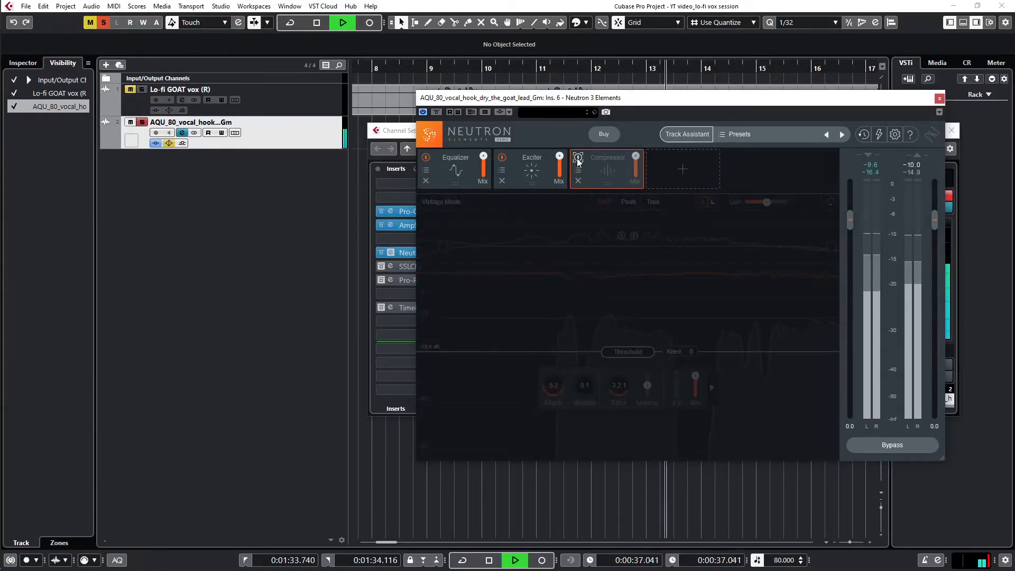
key("space")
key("space")
left_click(578, 159)
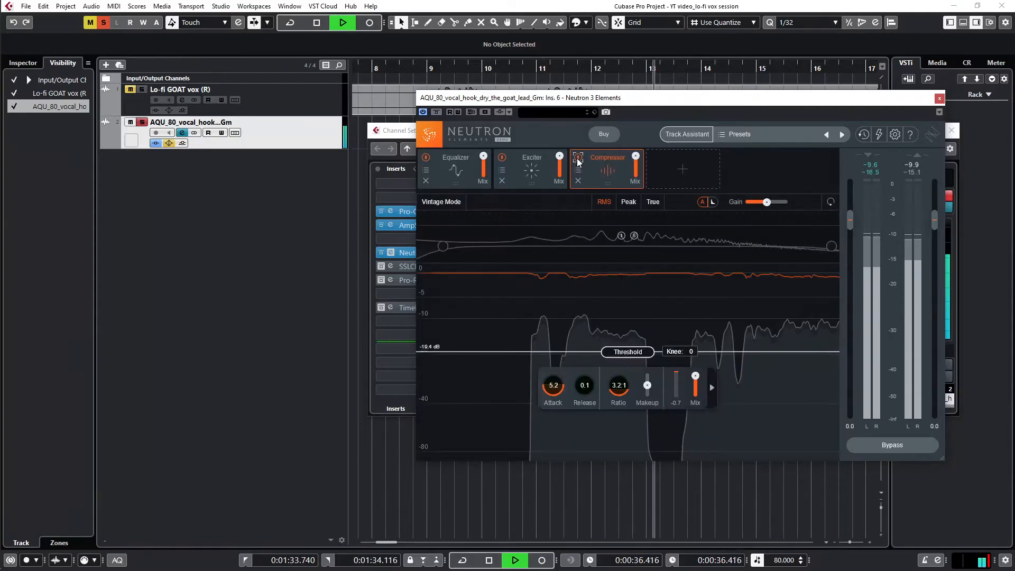
key("space")
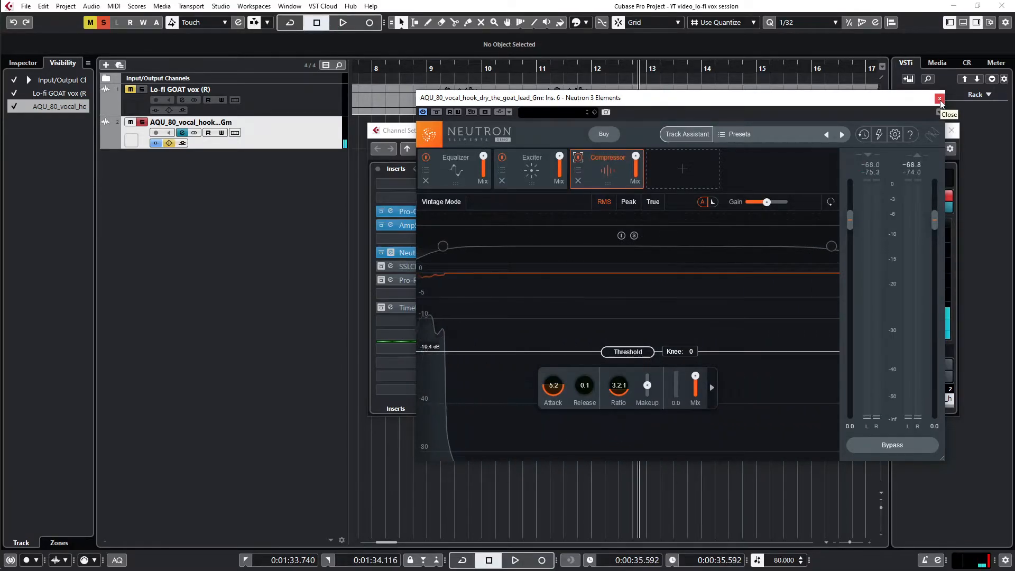
- Close Neutron, open the SSLChannel insert's editor, and activate the SSLChannel to play the vocal hook through it
left_click(940, 98)
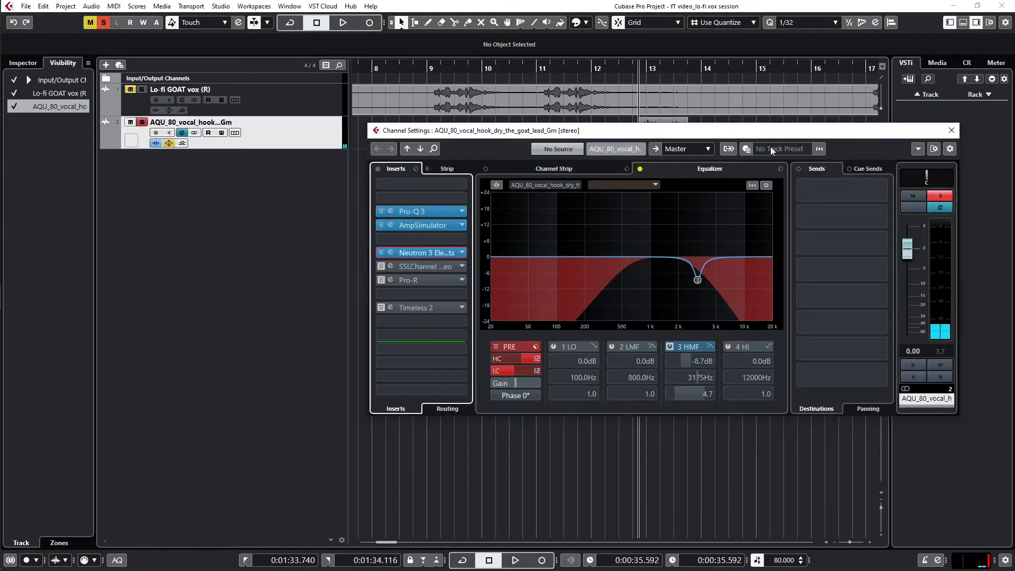
left_click(420, 268)
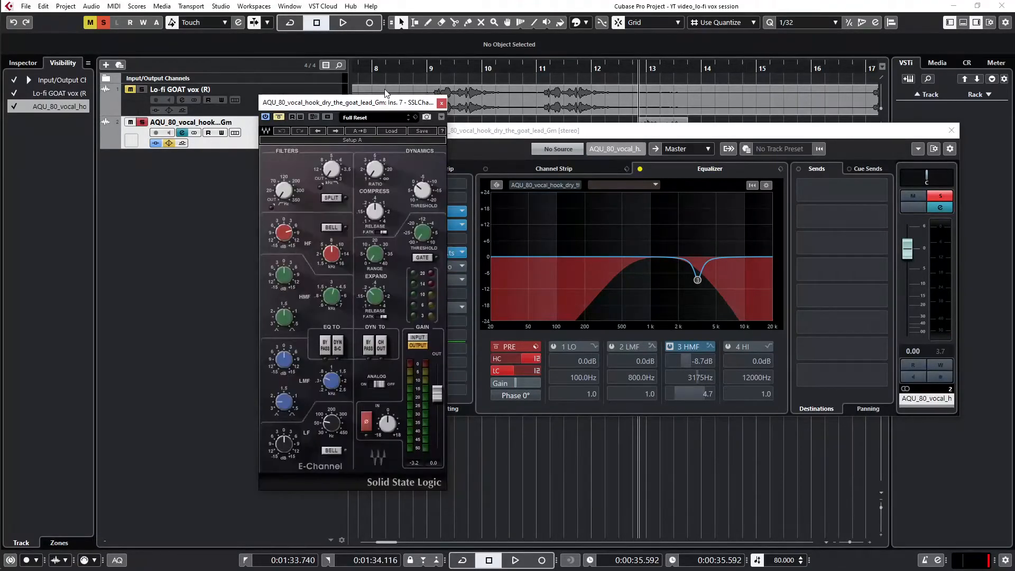
left_click_drag(369, 104, 613, 78)
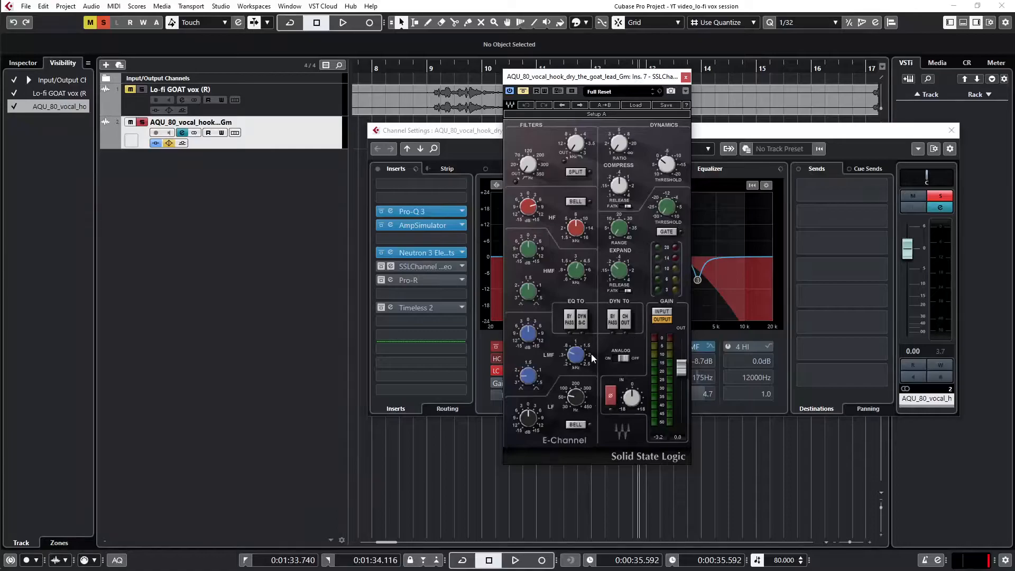
left_click(381, 266)
key("space")
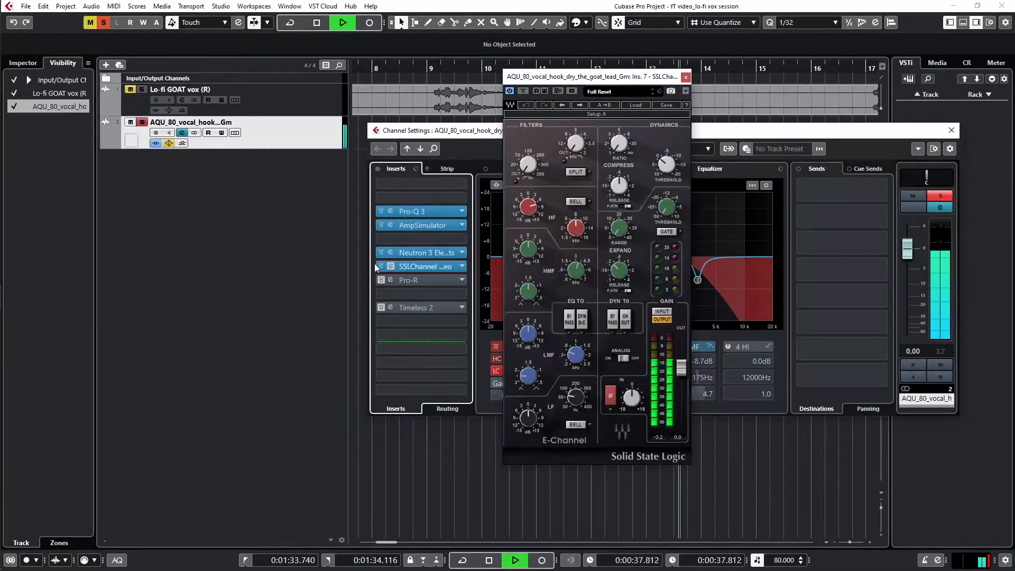
- Compare the vocal hook in playback with SSLChannel bypassed and active, leave it active, and close its editor
key("space")
left_click(381, 266)
key("space")
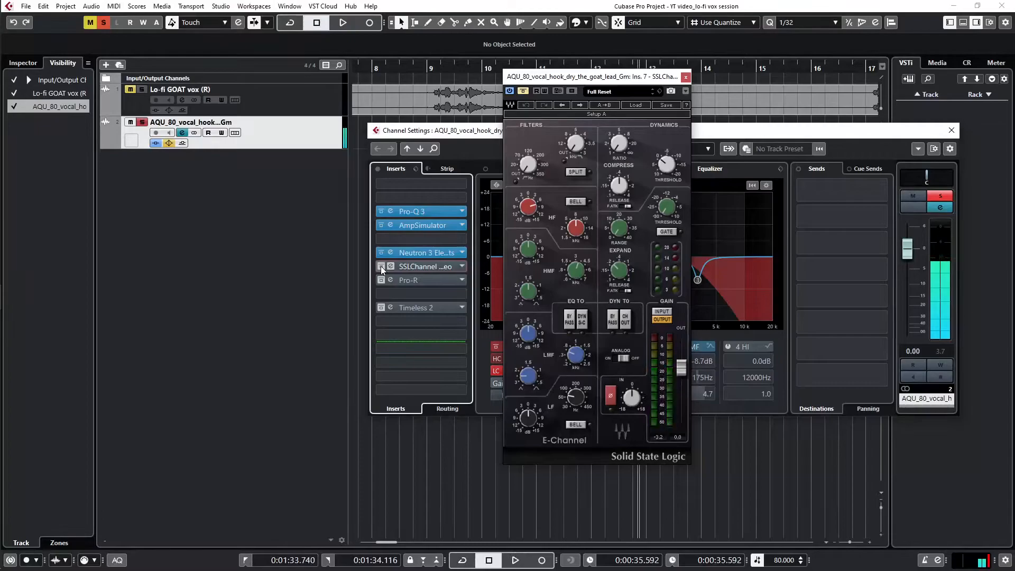
left_click(381, 266)
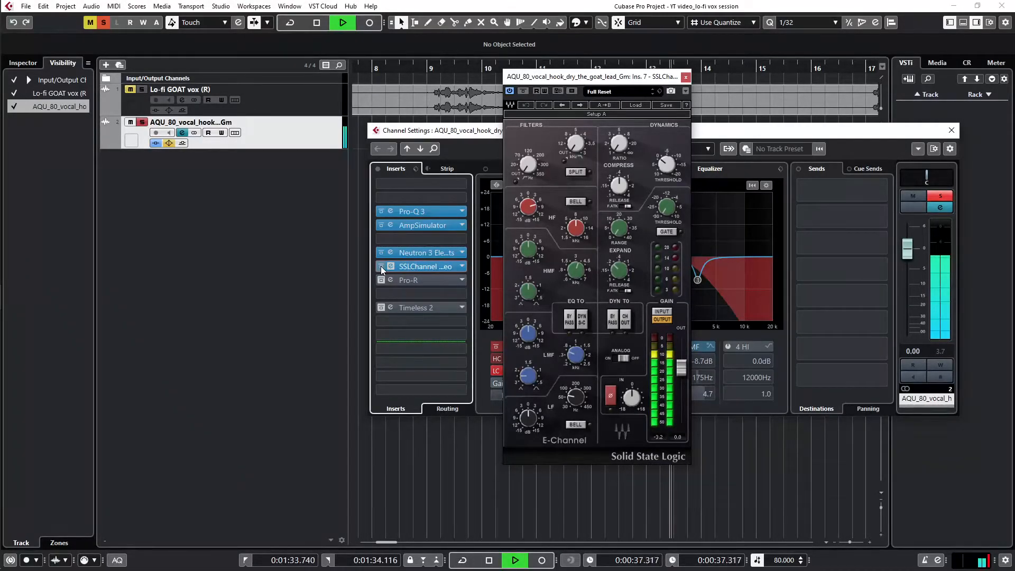
key("space")
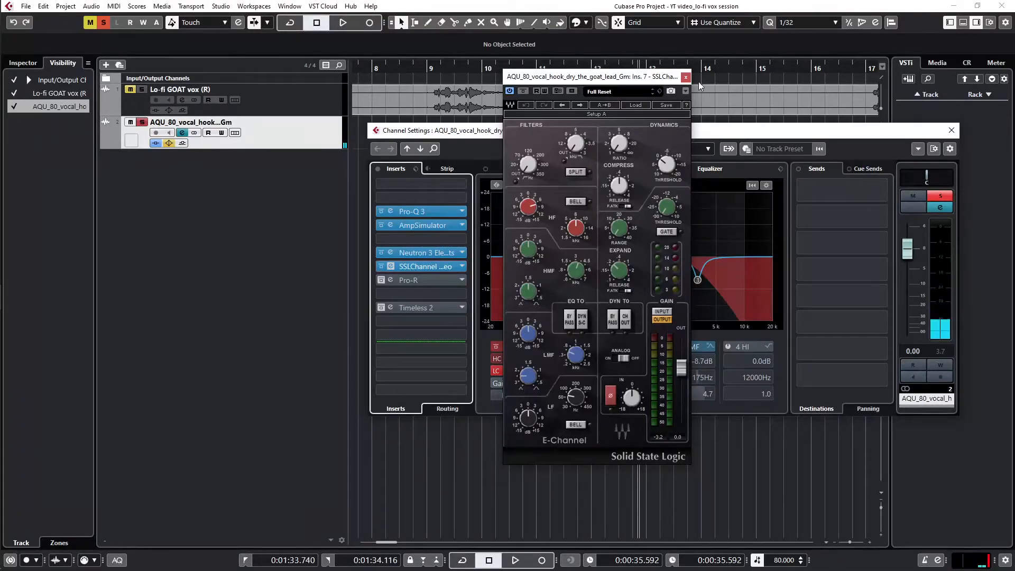
left_click(686, 77)
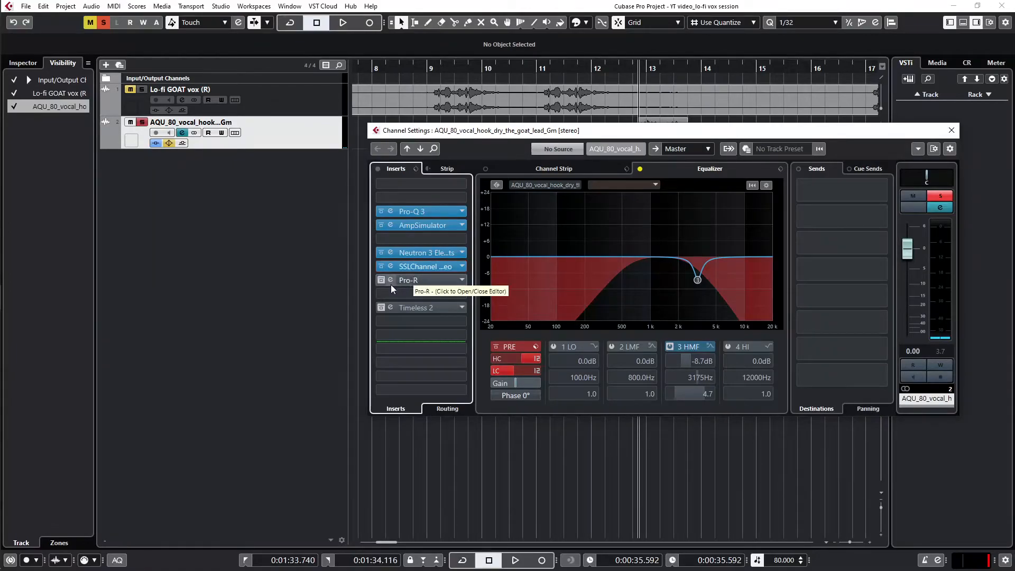
- Activate the Pro-R reverb insert and open its editor clear of the insert list
left_click(423, 280)
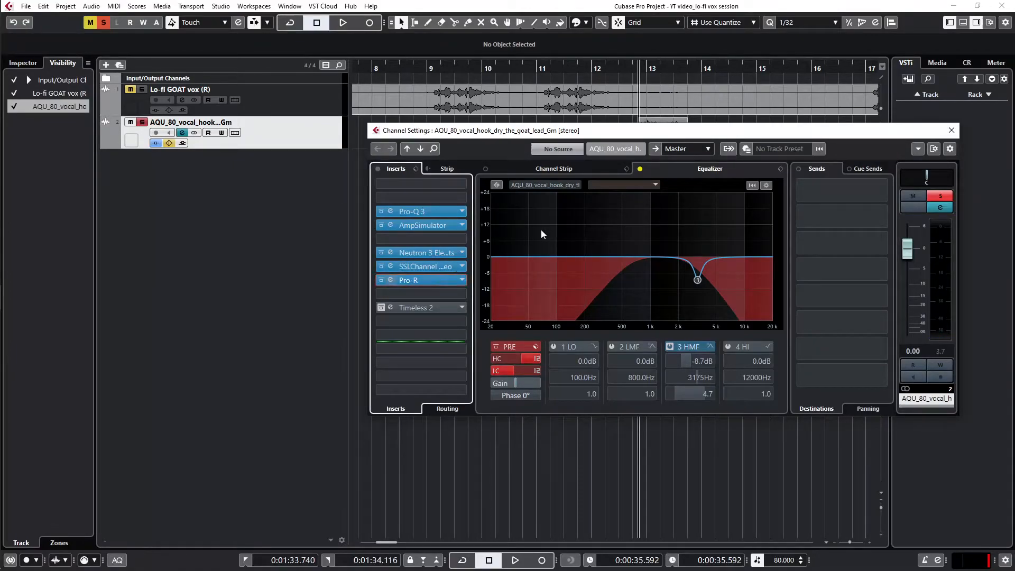
left_click_drag(528, 119, 738, 94)
- Try the factory Vocal Hall preset from Pro-R's Large category and undo the preset change
left_click(809, 123)
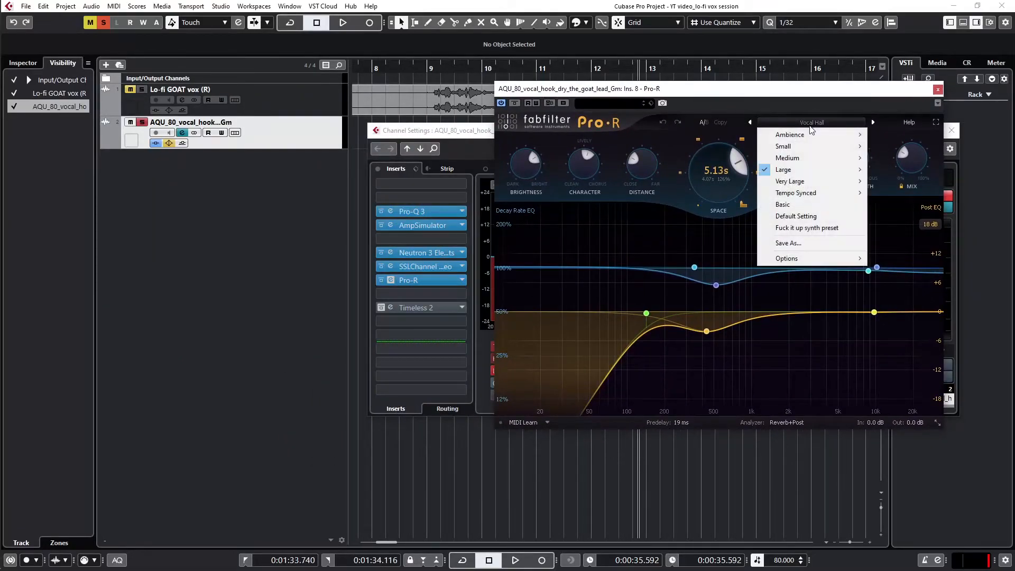
mouse_move(804, 166)
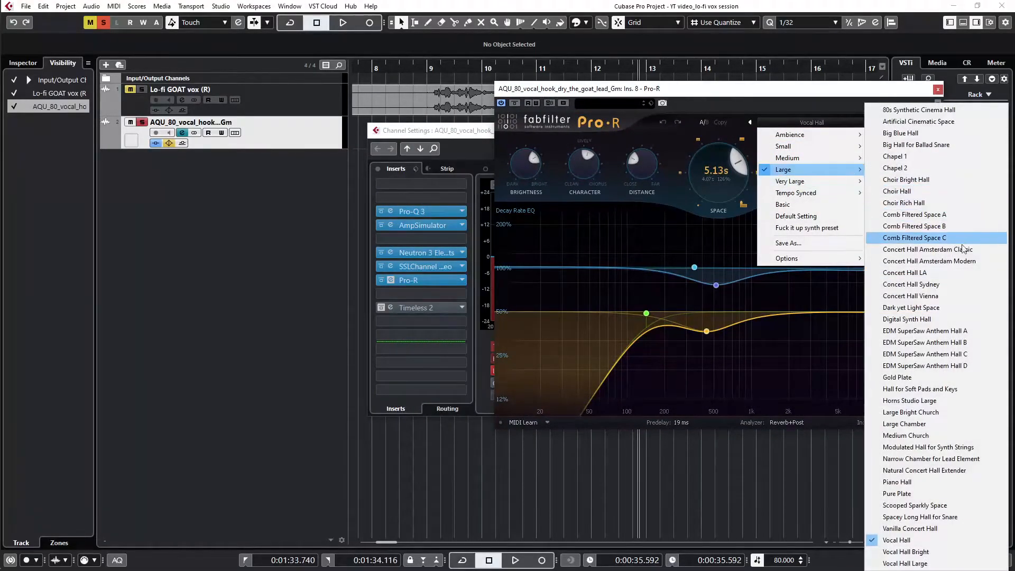
left_click(902, 541)
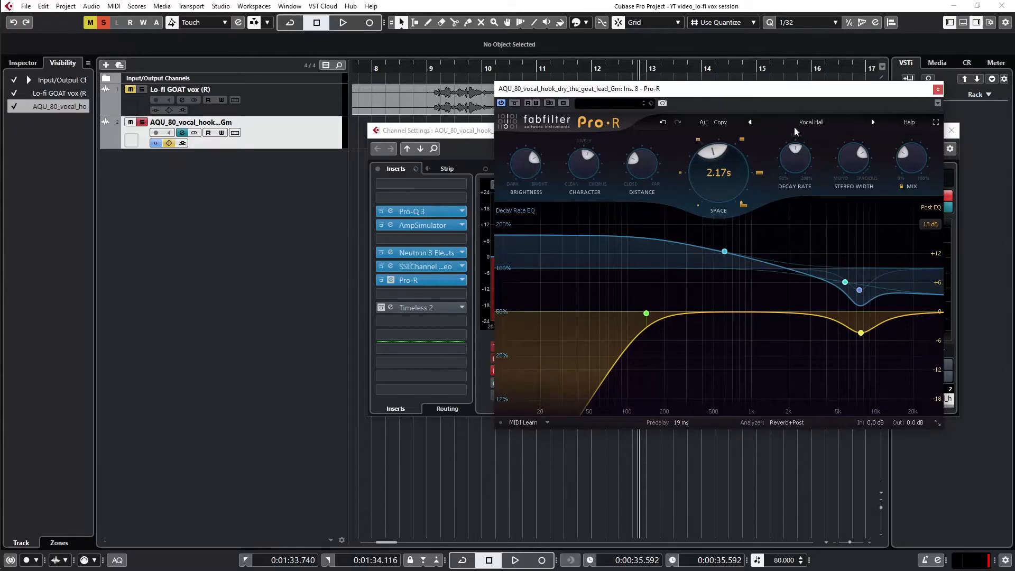
left_click(663, 122)
- Compare the vocal hook in playback with Pro-R active and bypassed, and review the reverb's settings, leaving it active
left_click_drag(718, 93, 621, 131)
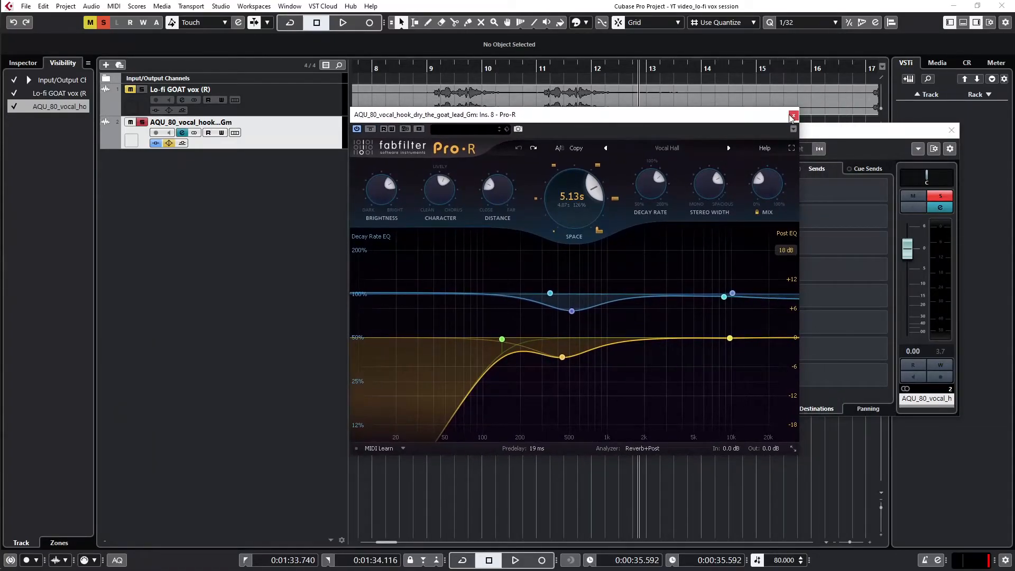
left_click(793, 115)
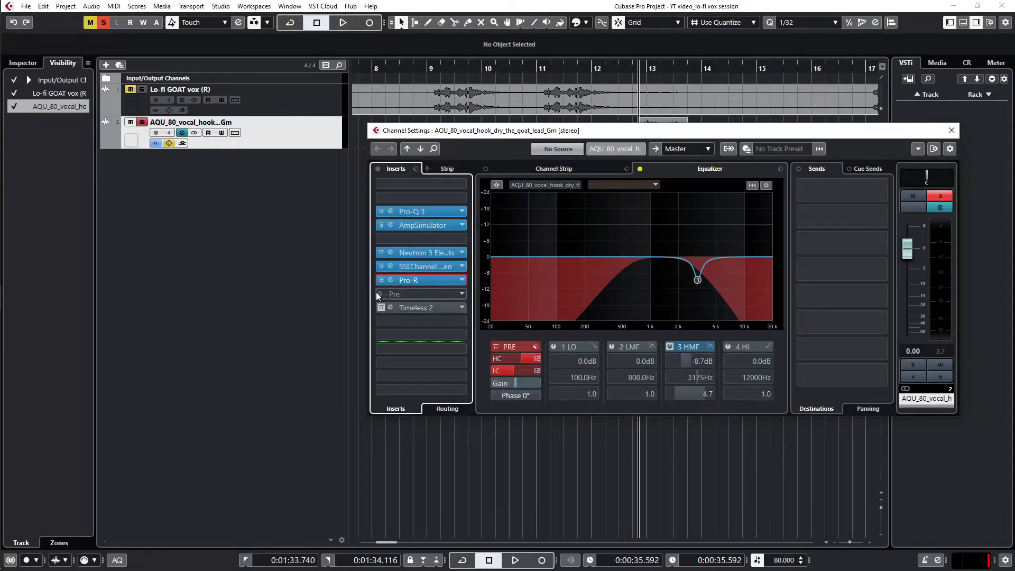
key("space")
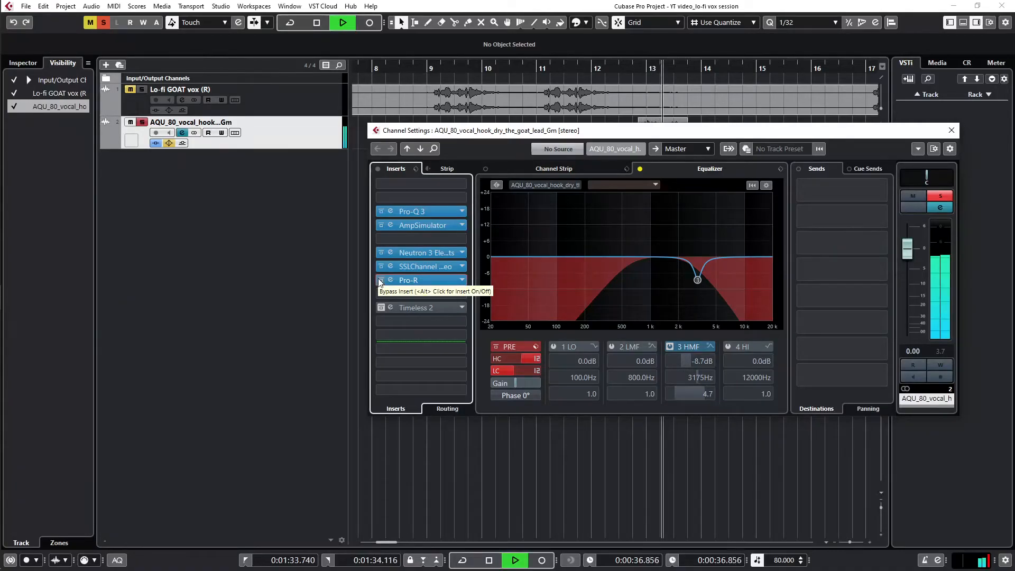
left_click(380, 280)
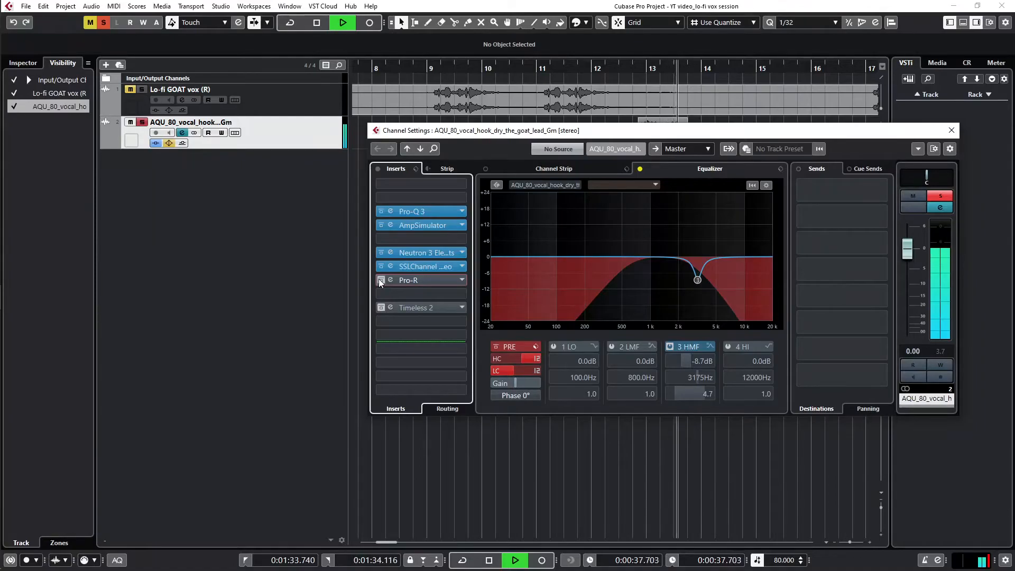
key("space")
left_click(427, 280)
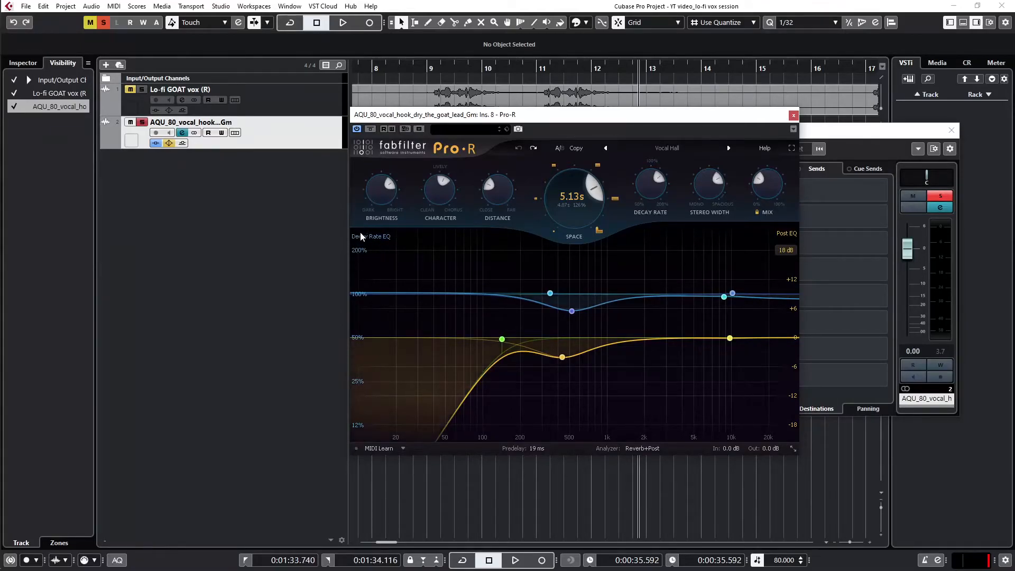
left_click(794, 115)
- Activate the Timeless 2 delay and examine its two filters, delay timing and wet level in the editor
left_click(381, 308)
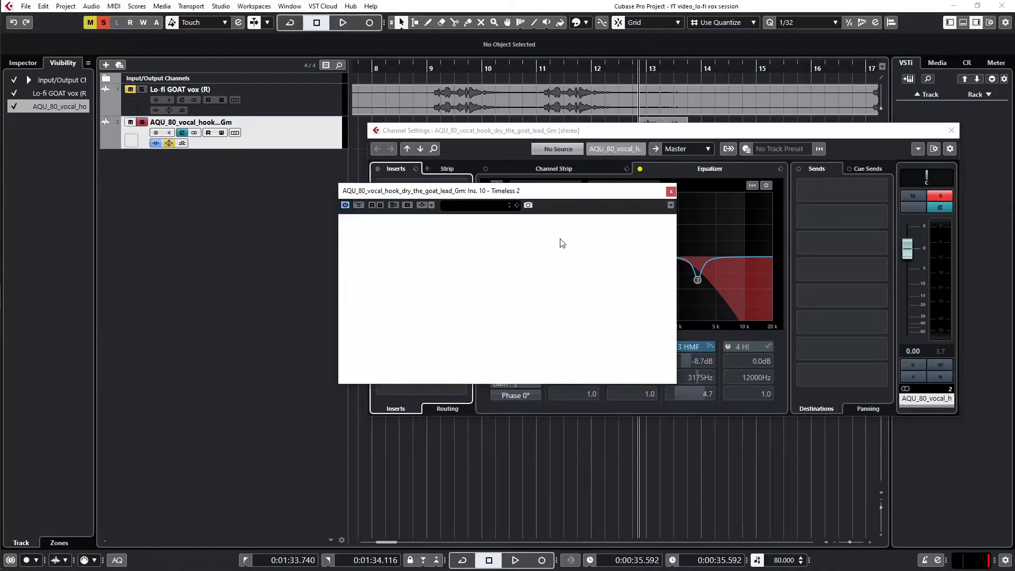
left_click_drag(545, 195, 552, 159)
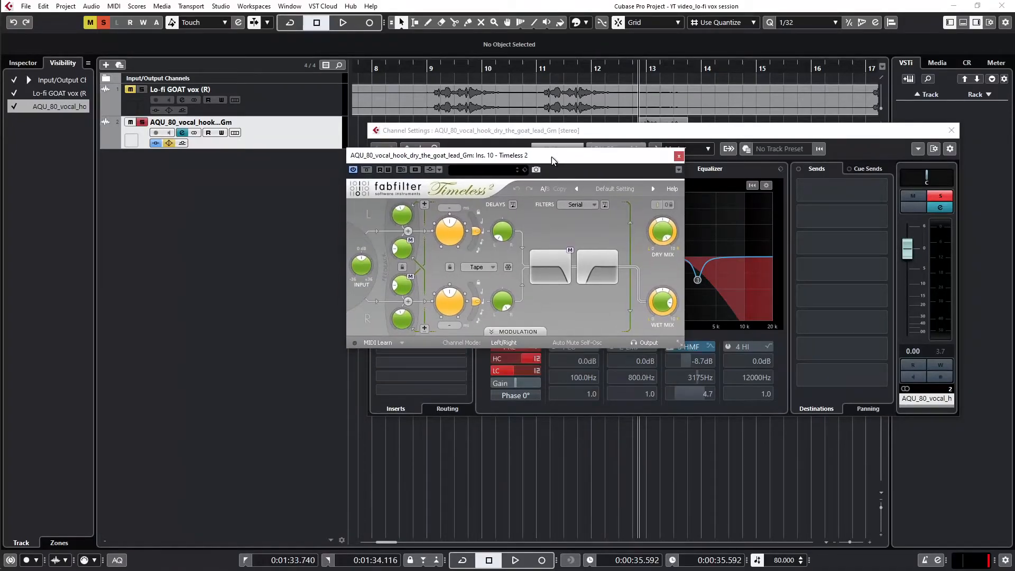
mouse_move(560, 279)
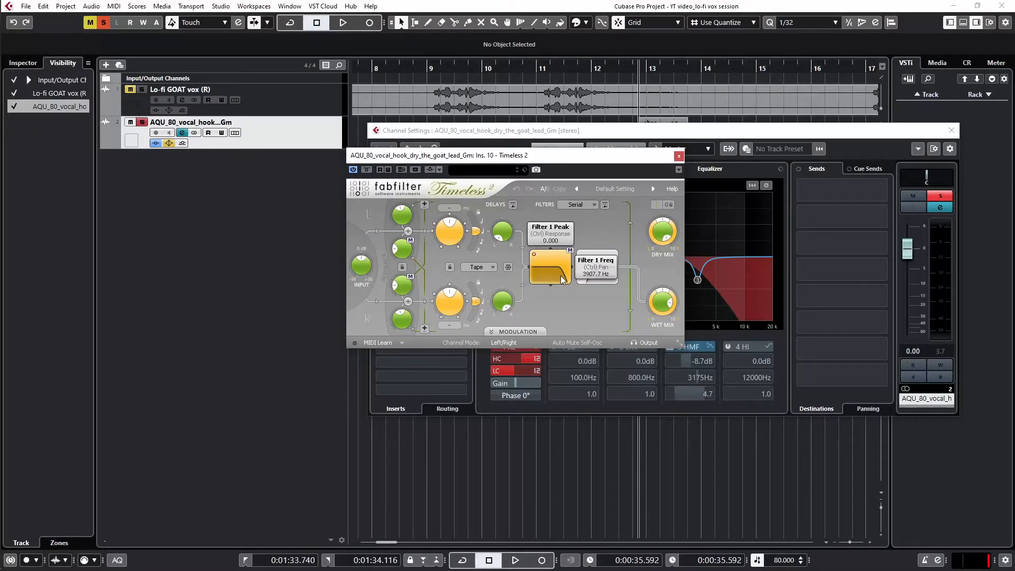
mouse_move(599, 278)
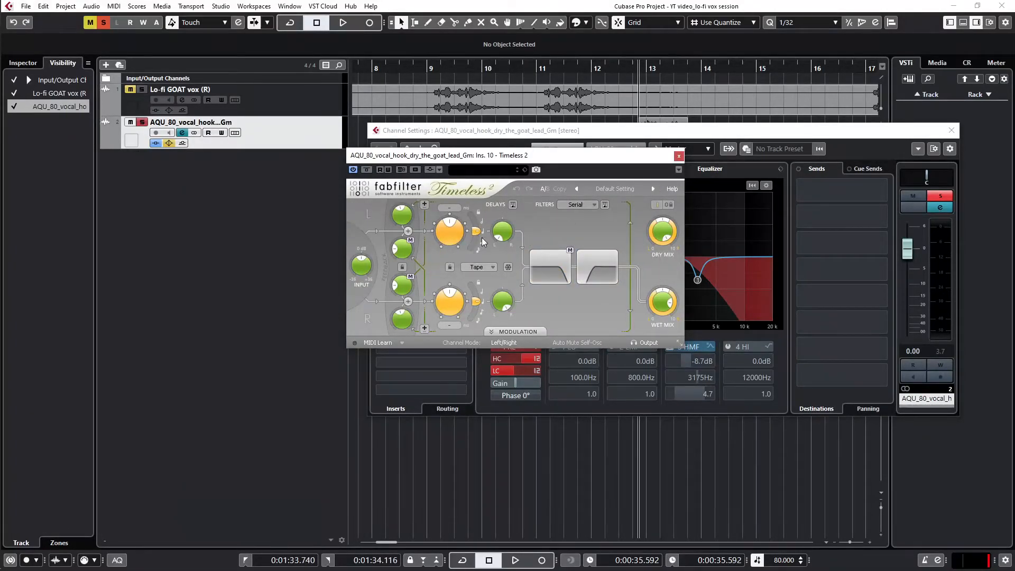
mouse_move(476, 235)
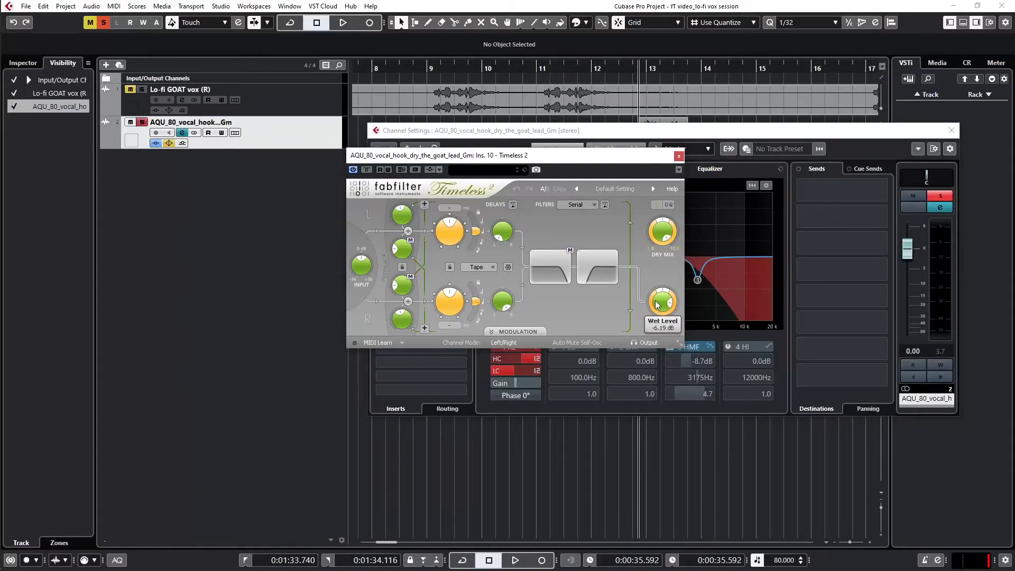
mouse_move(661, 306)
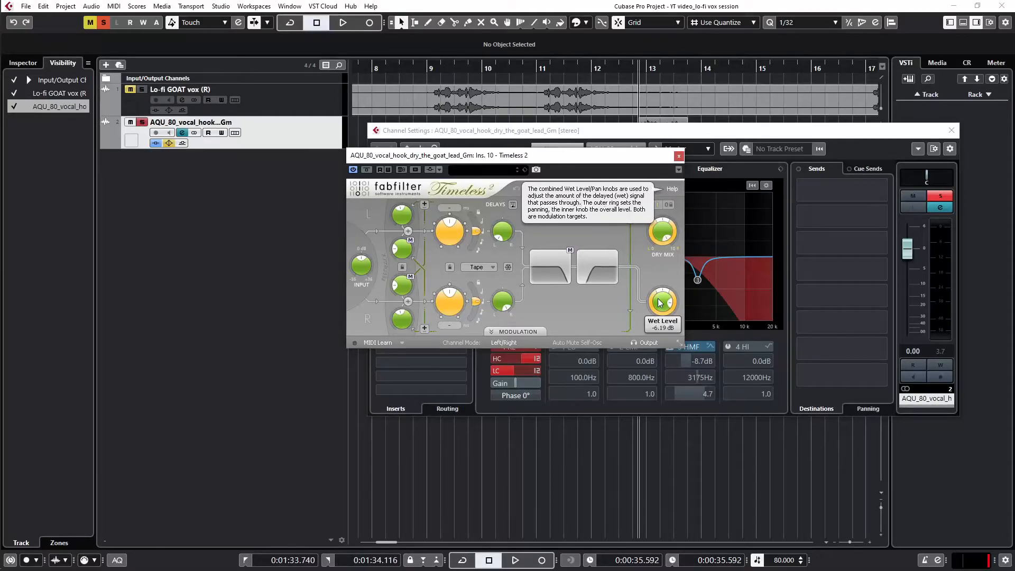
left_click(678, 157)
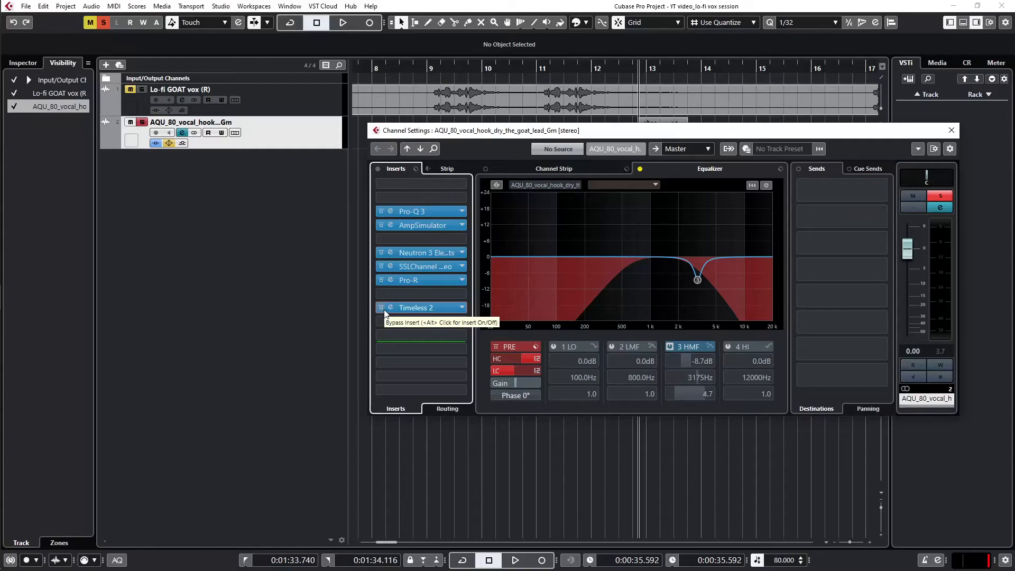
- Compare the vocal hook in playback with Timeless 2 active and bypassed, leaving it active
key("space")
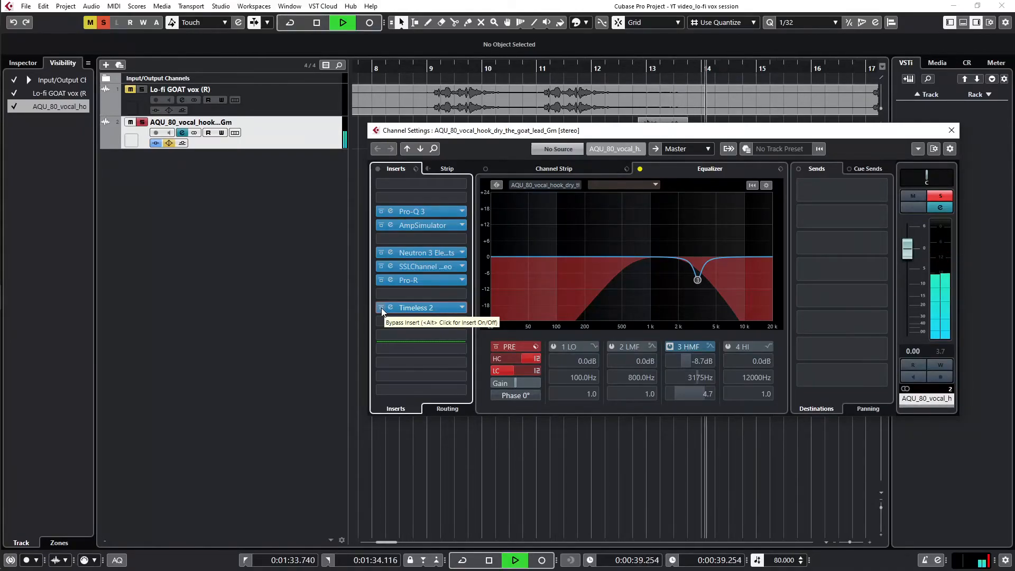
key("space")
left_click(381, 308)
key("space")
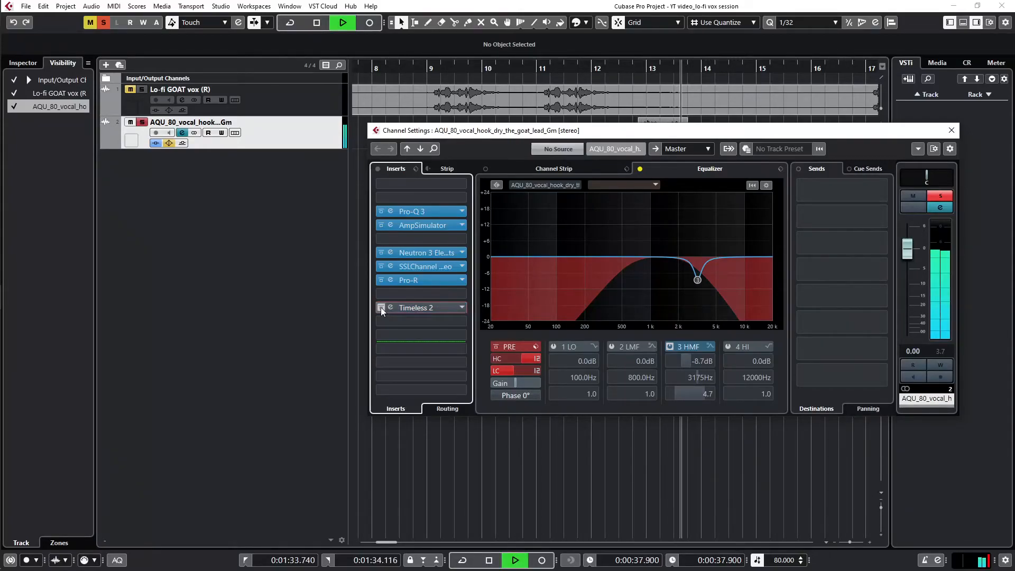
key("space")
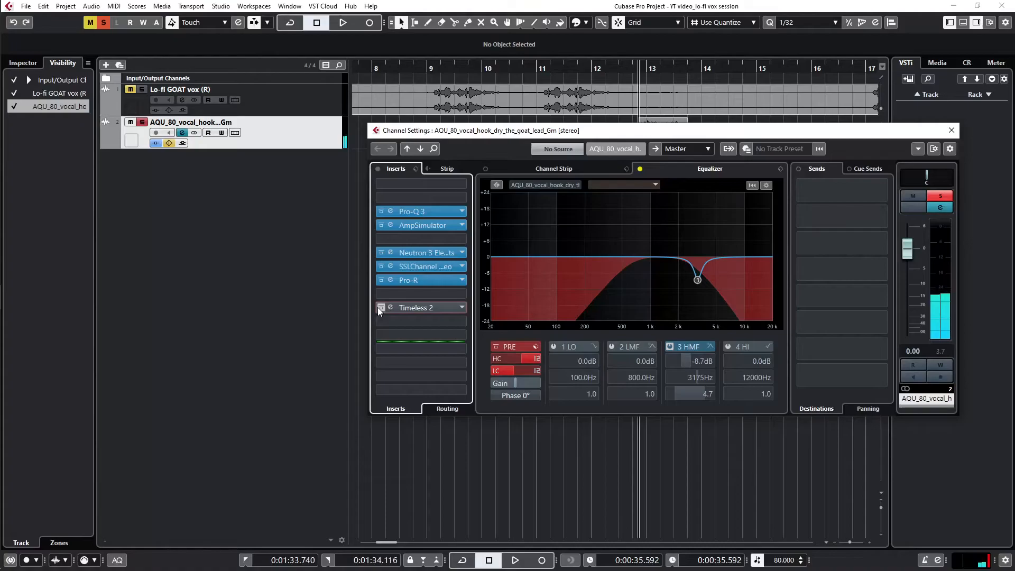
left_click(381, 308)
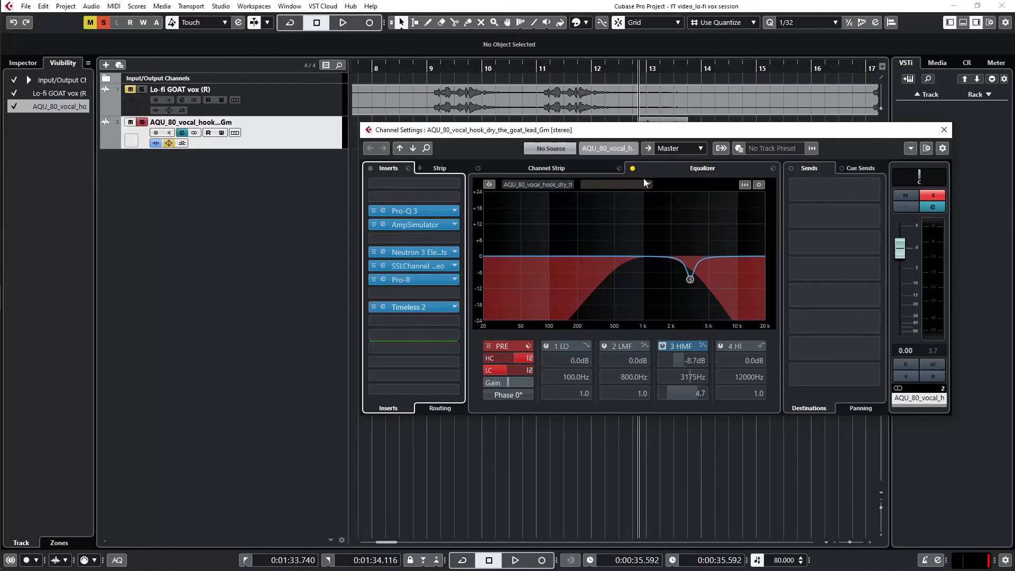
- Activate the channel Equalizer and compare the vocal hook in playback with it active and bypassed, leaving it active
left_click(632, 169)
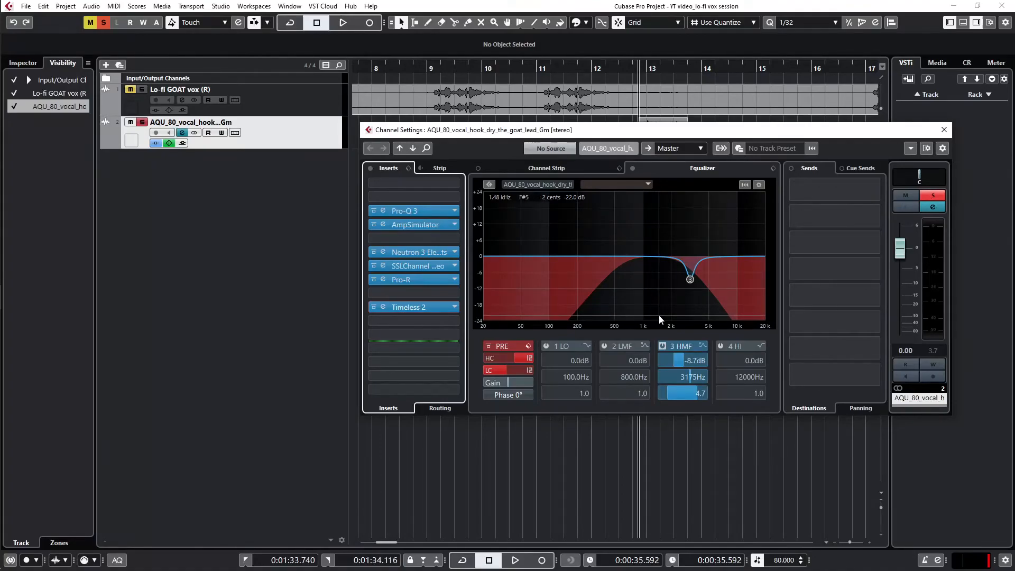
key("space")
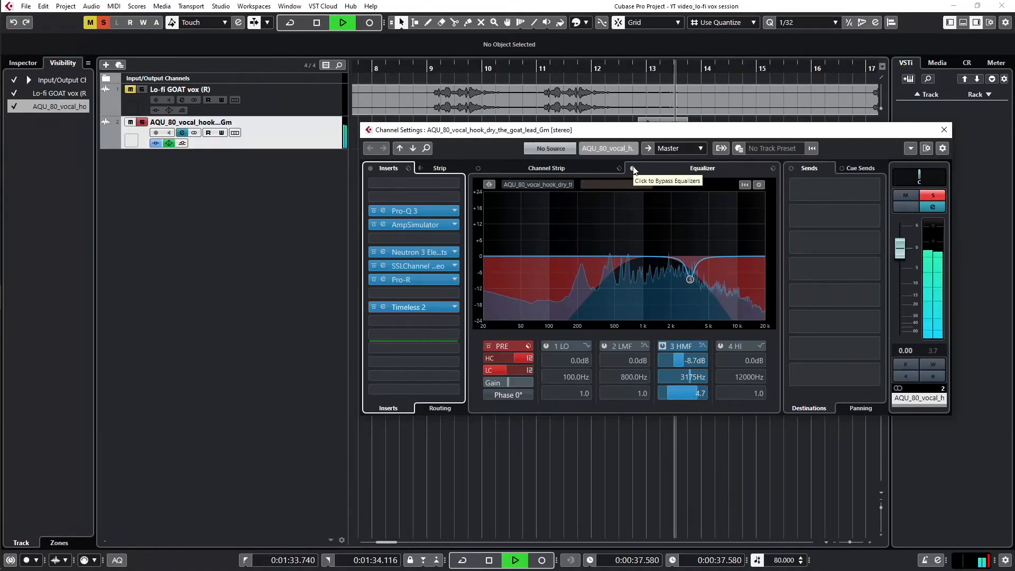
key("space")
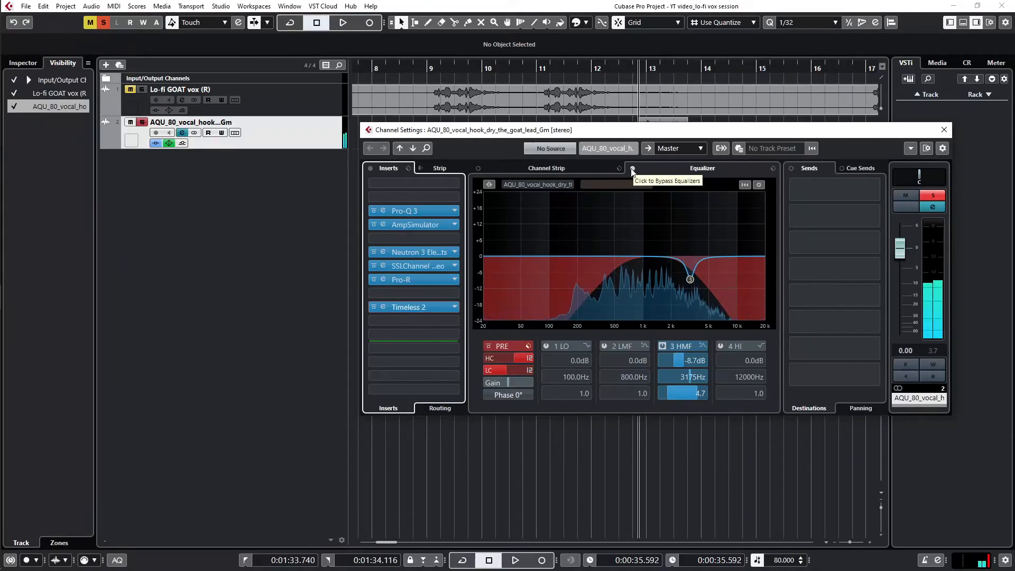
left_click(632, 169)
key("space")
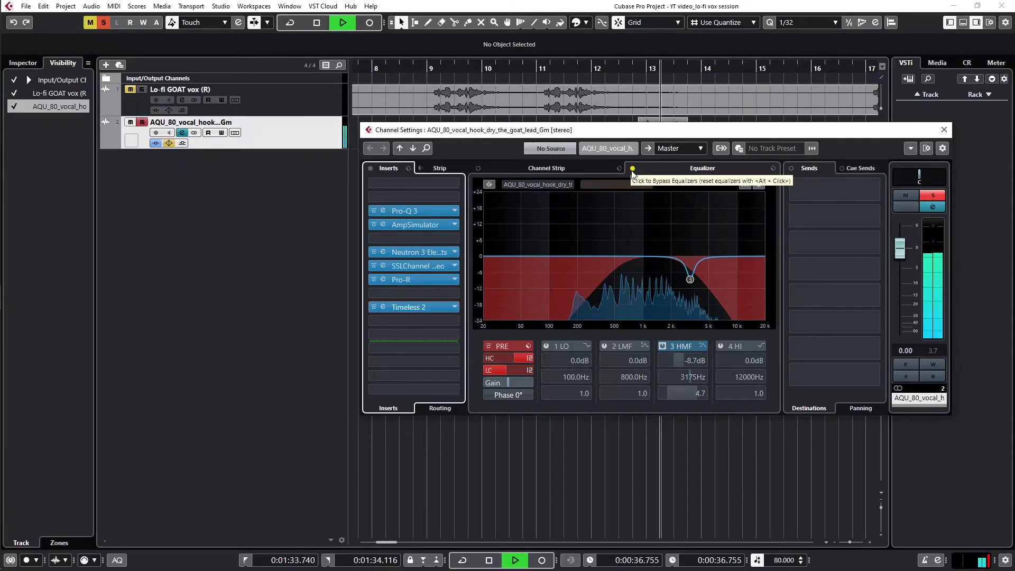
key("space")
key("space")
key("space")
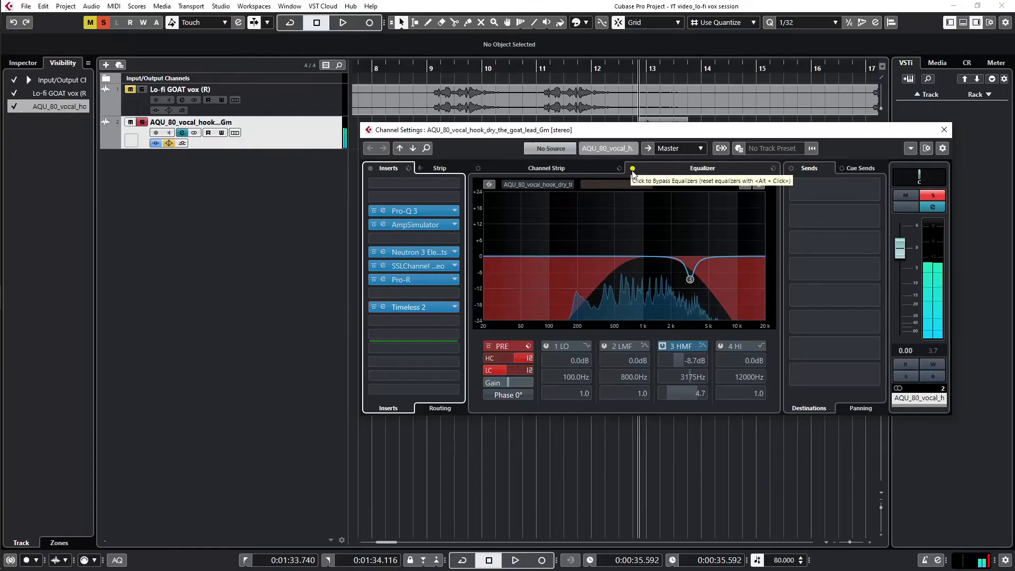
left_click(632, 168)
- Play the vocal hook and deepen the Equalizer's band 3 HMF cut to about -9.2 dB at 3134 Hz
mouse_move(689, 278)
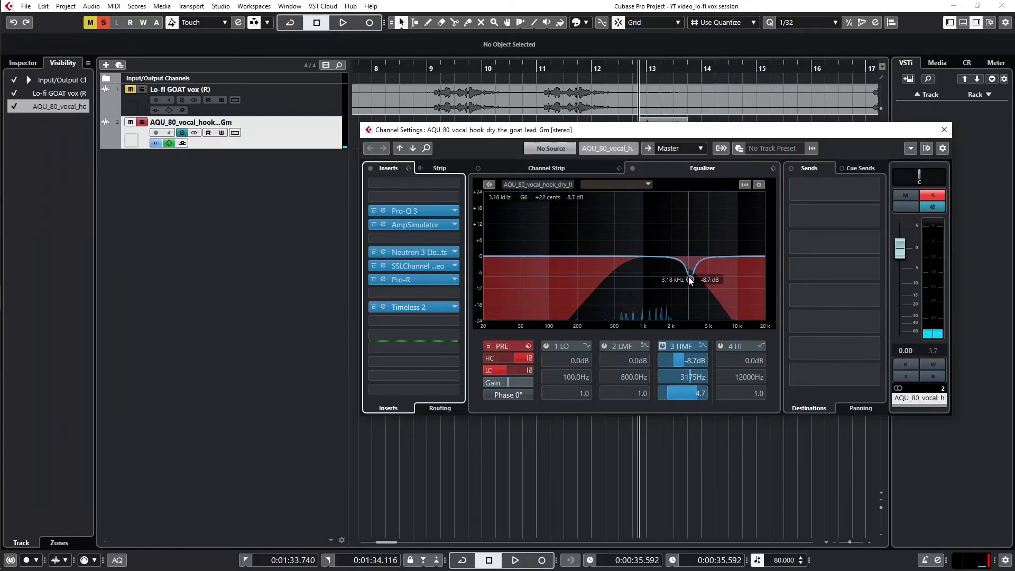
key("space")
mouse_move(691, 280)
left_mouse_down()
mouse_move(689, 233)
mouse_move(691, 286)
left_mouse_up()
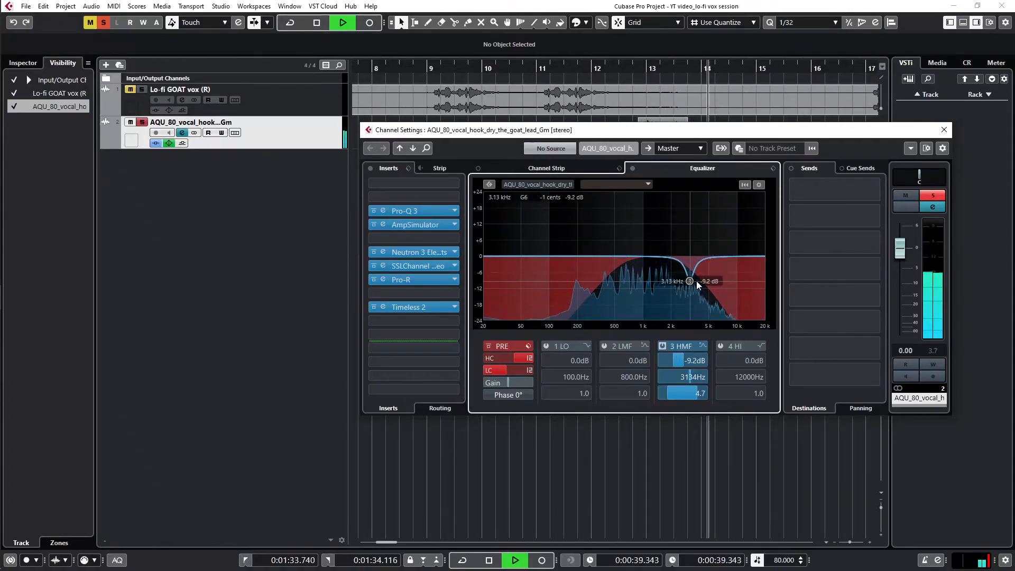
- Stop playback, examine the high-cut and low-cut filters in the Equalizer's PRE section, and close the channel settings
key("space")
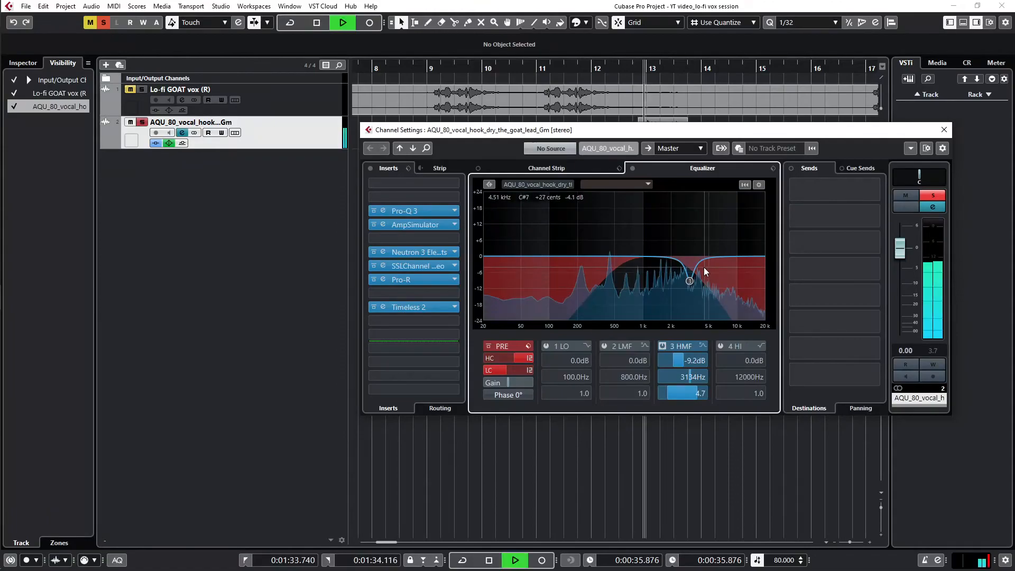
left_click(516, 361)
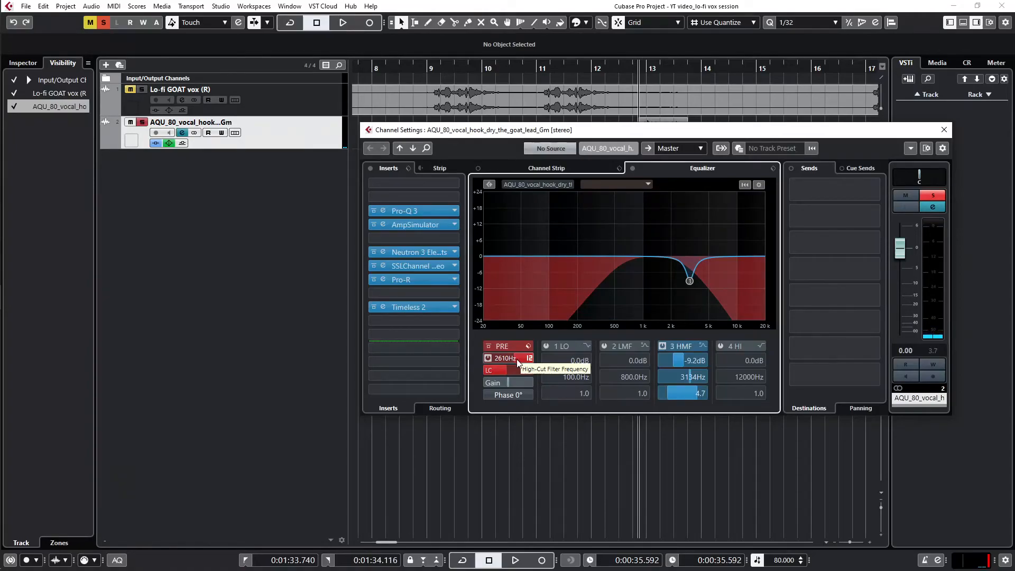
left_click(507, 370)
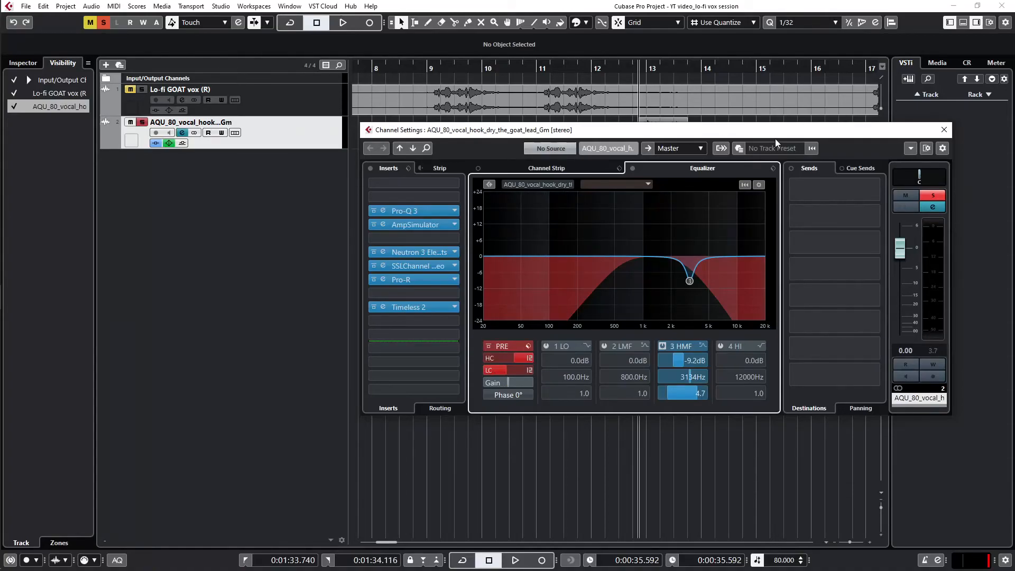
left_click(944, 129)
- Solo the Lo-fi GOAT vox track and play its phrase from around bar 11 as a reference
left_click(141, 91)
key("space")
left_click(550, 128)
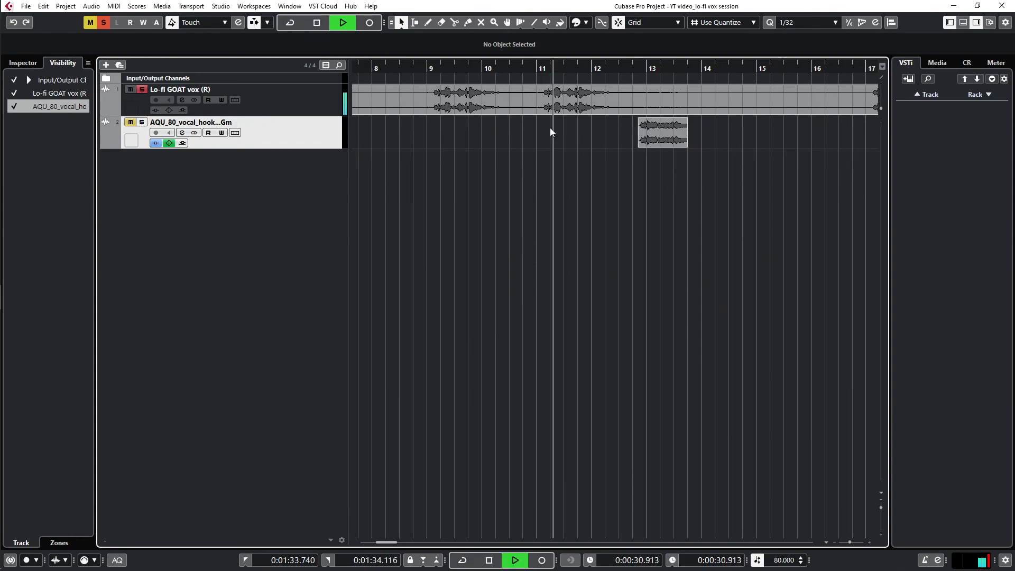
key("space")
- Solo the AQU_80 vocal hook track, play it from just before bar 13, and turn its solo off
left_click(142, 122)
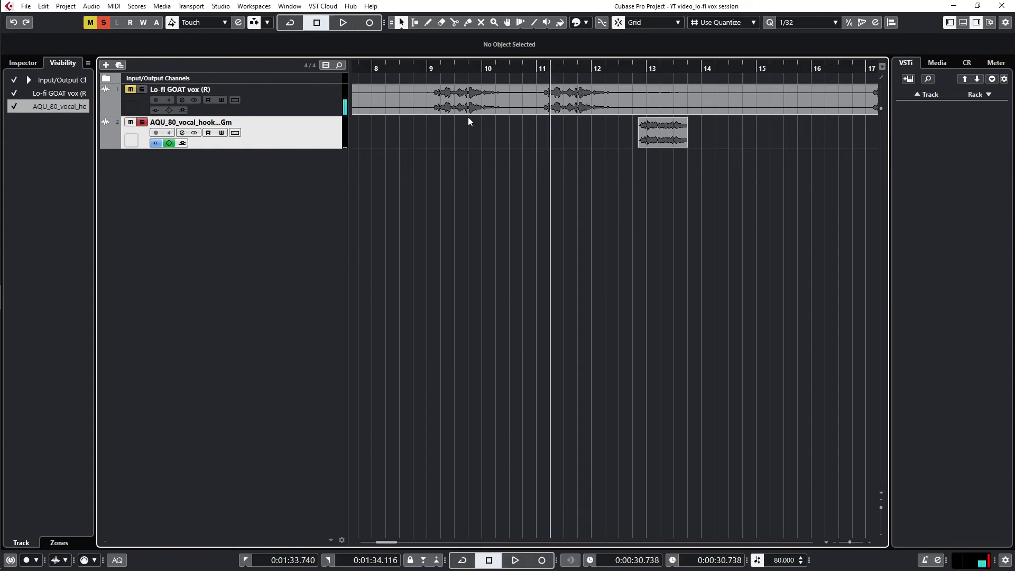
left_click(633, 156)
key("space")
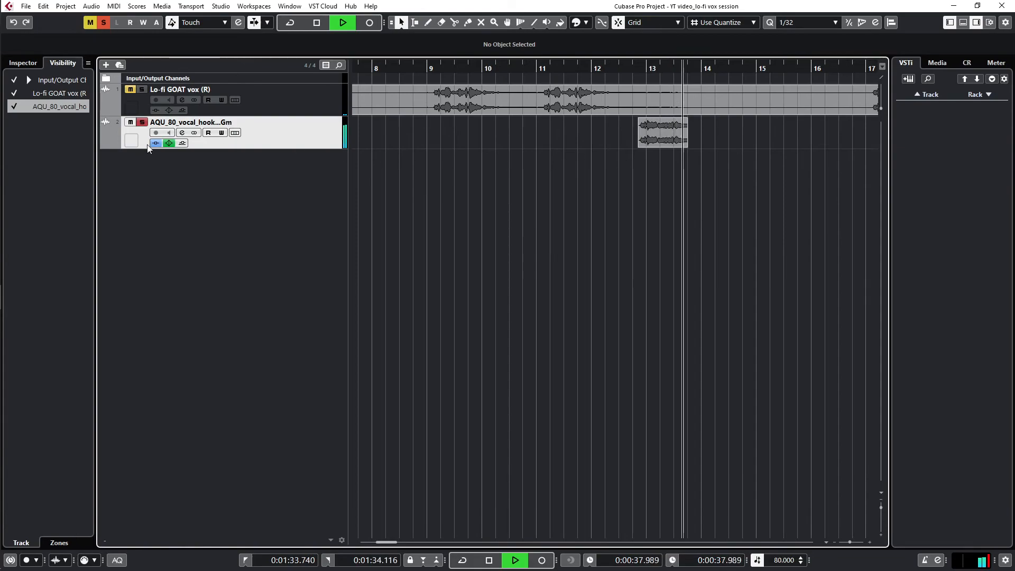
key("space")
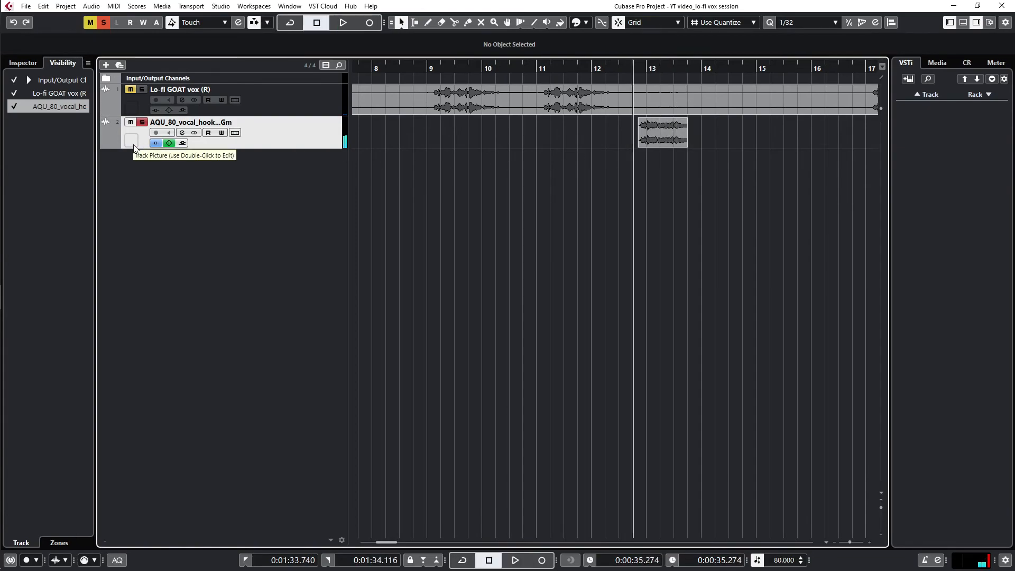
left_click(141, 122)
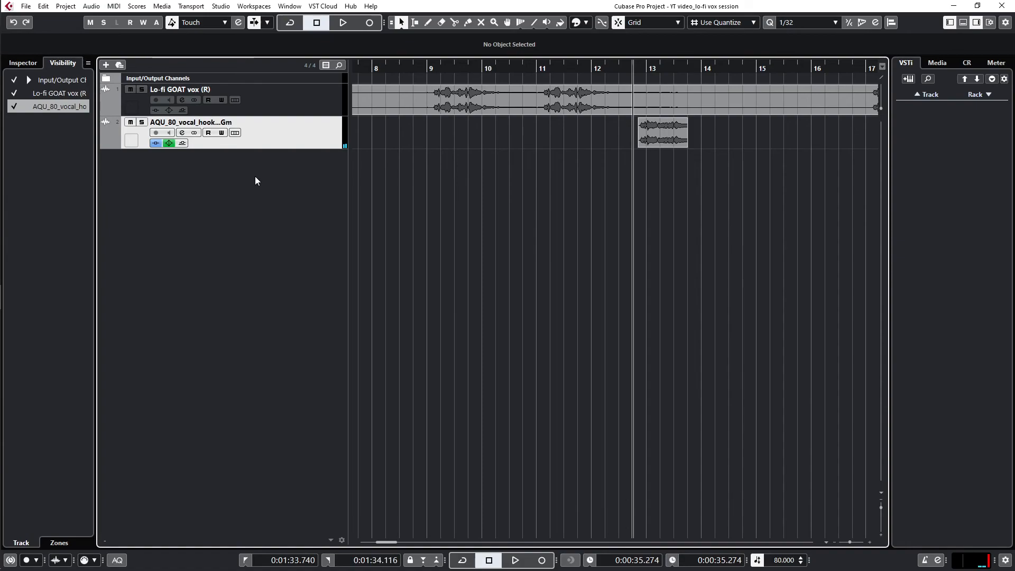